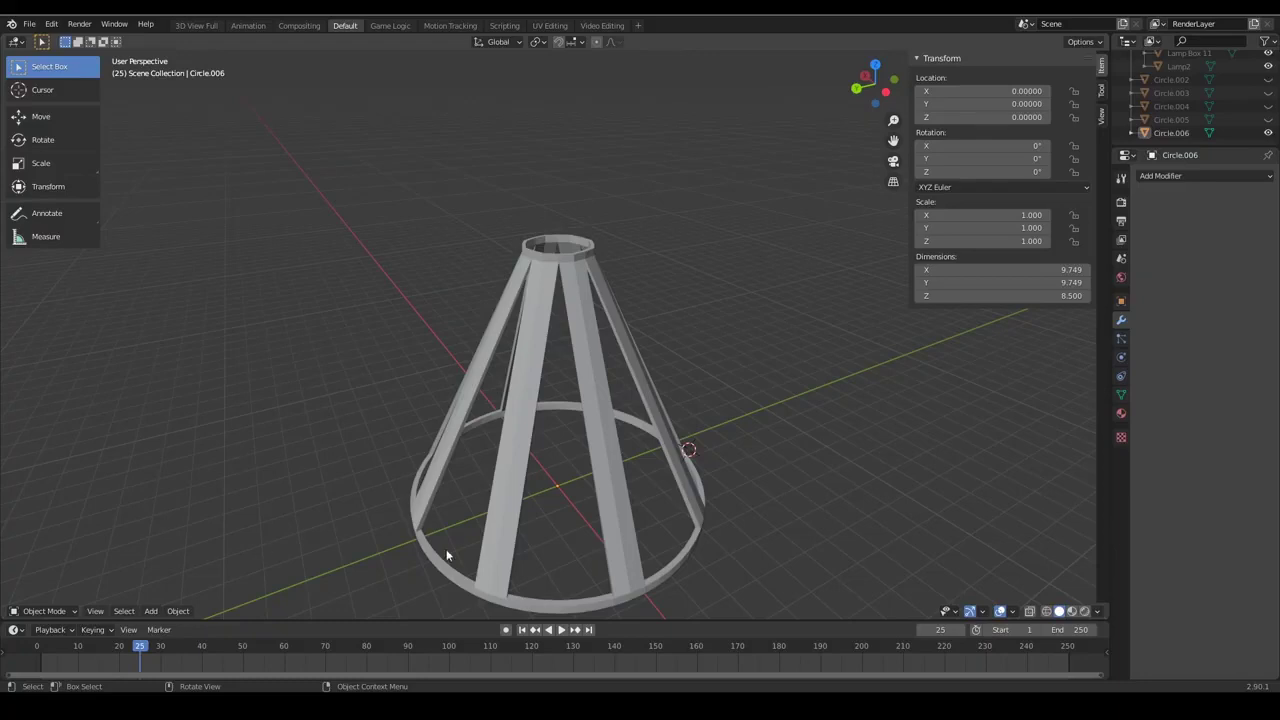
Unhide the cylinder base and raise the slatted cone cage Circle.006 along Z
{"action": "left_click", "coordinate": [1267, 93]}
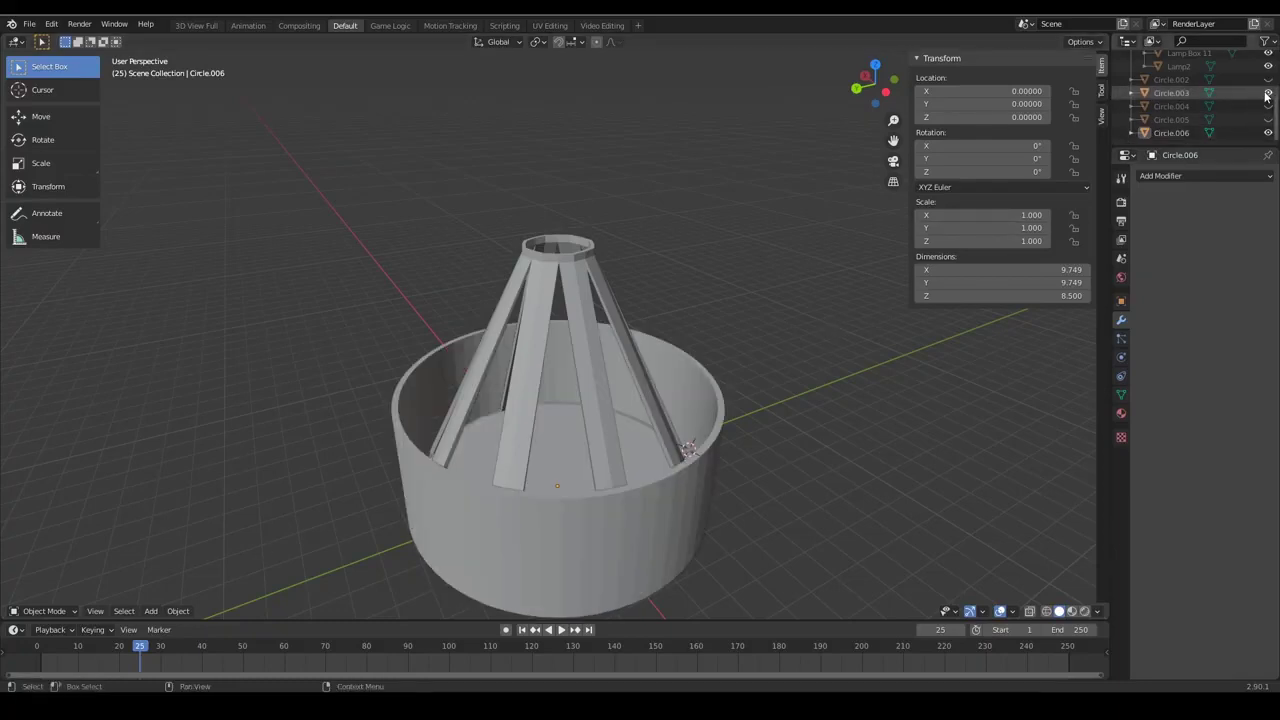
{"action": "middle_click_drag", "start_coordinate": [684, 469], "coordinate": [647, 461]}
{"action": "left_click", "coordinate": [550, 278]}
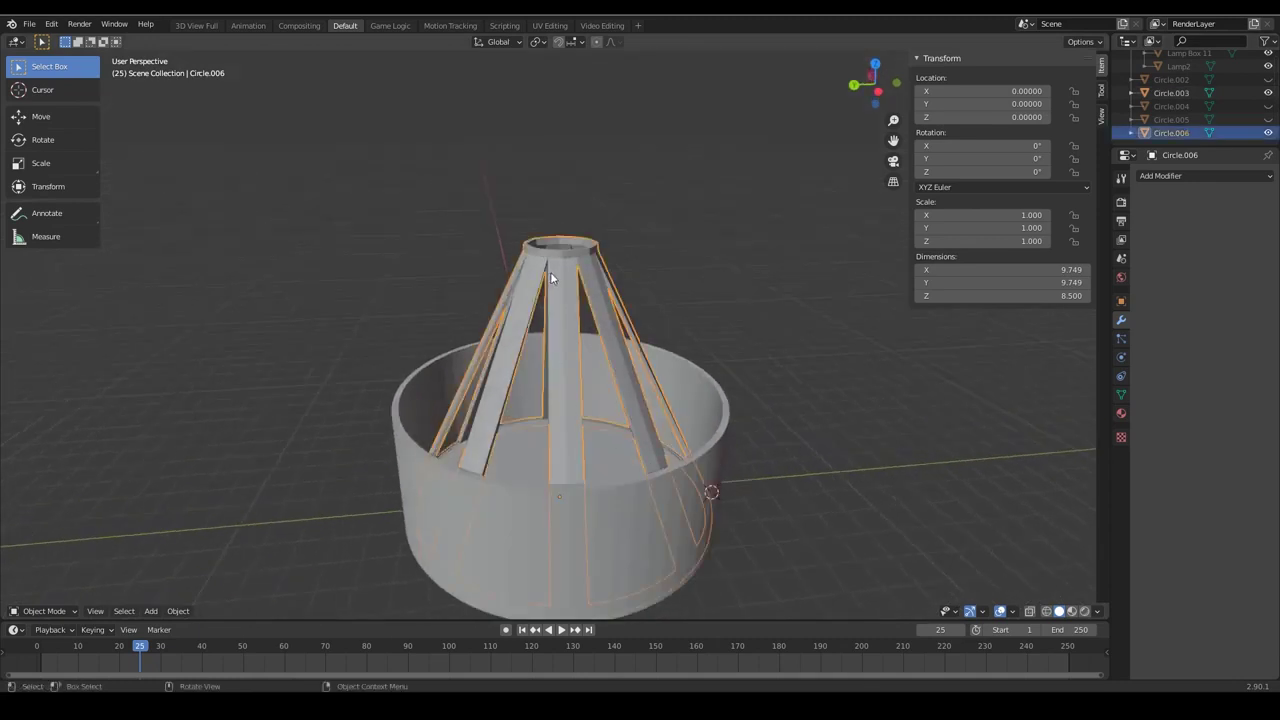
{"action": "key", "text": "g"}
{"action": "key", "text": "z"}
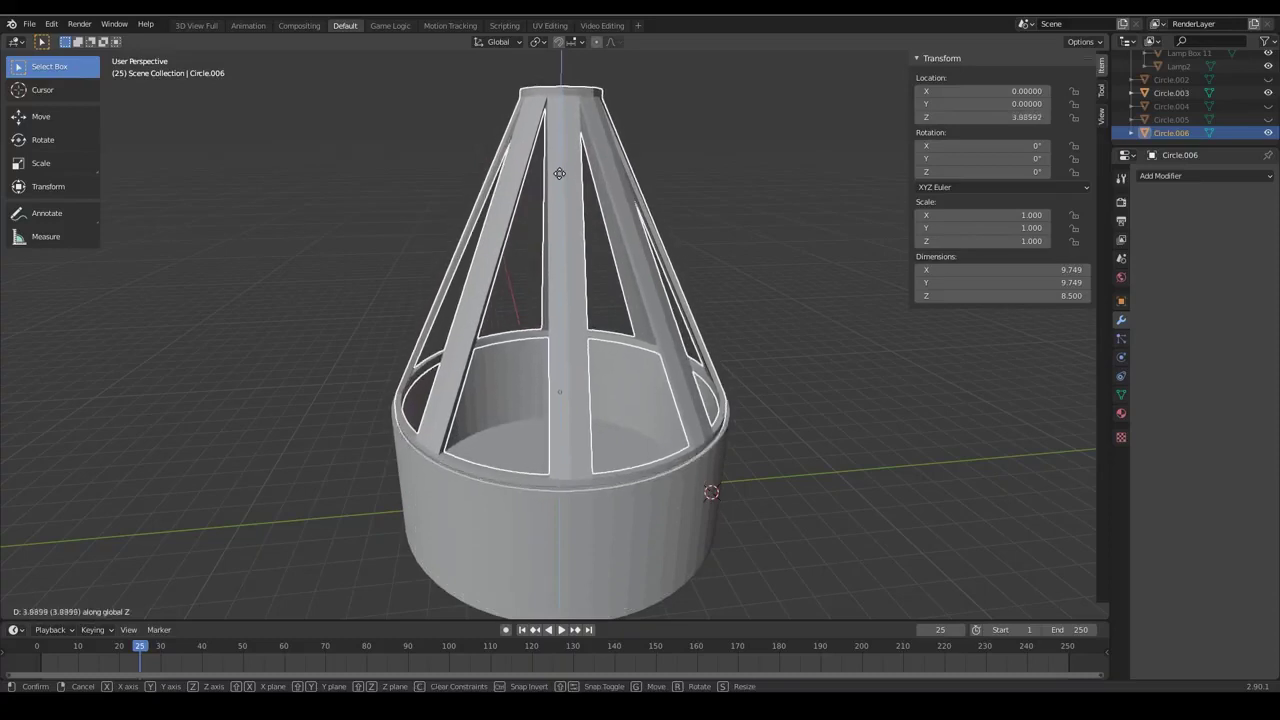
{"action": "left_click", "coordinate": [559, 173]}
With X-Ray on, lower the cage 0.18358 on Z so its ring sits in the base's rim
{"action": "scroll", "coordinate": [571, 340], "scroll_direction": "up", "scroll_amount": 5}
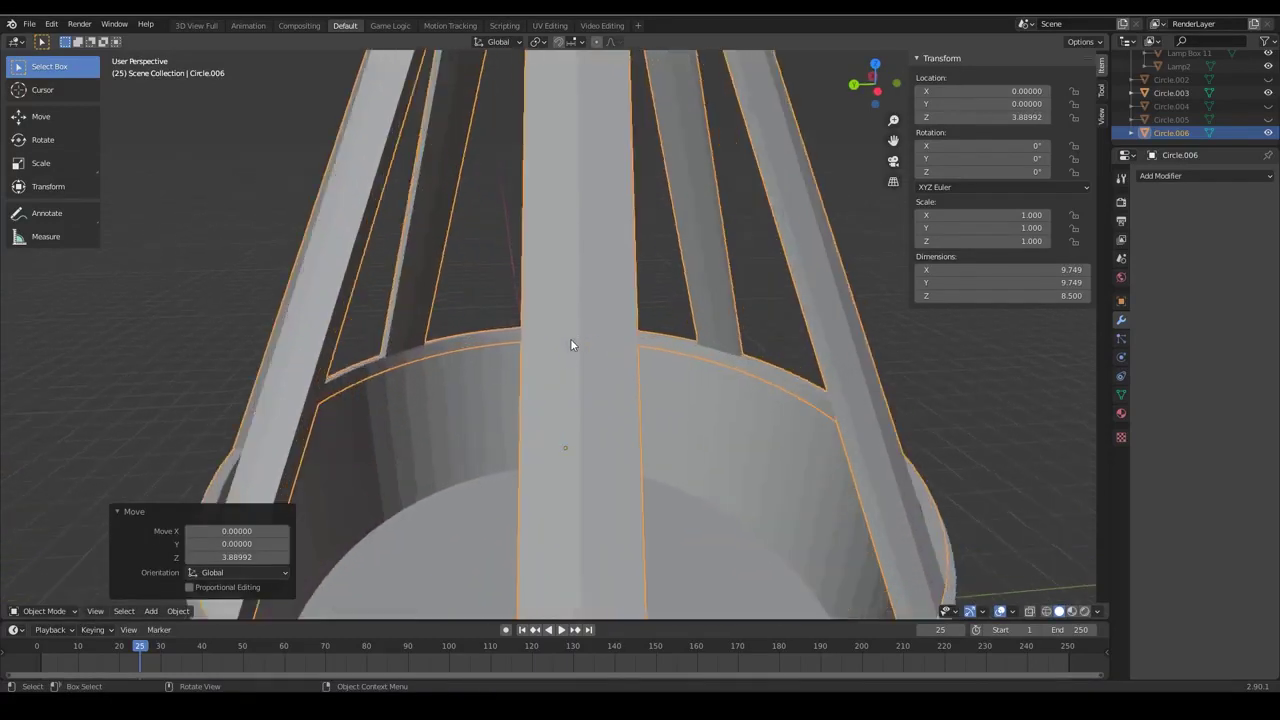
{"action": "middle_click_drag", "start_coordinate": [570, 347], "coordinate": [583, 263]}
{"action": "scroll", "coordinate": [432, 297], "scroll_direction": "up", "scroll_amount": 2}
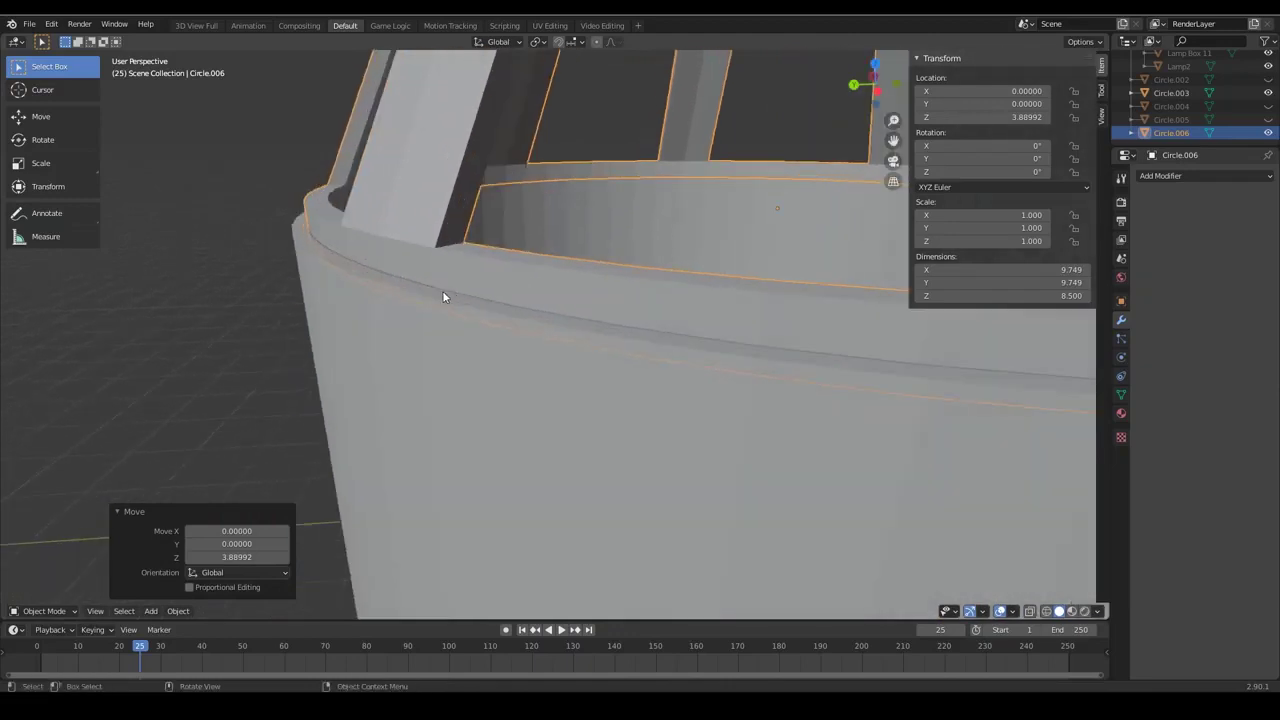
{"action": "middle_click_drag", "start_coordinate": [432, 297], "coordinate": [437, 263]}
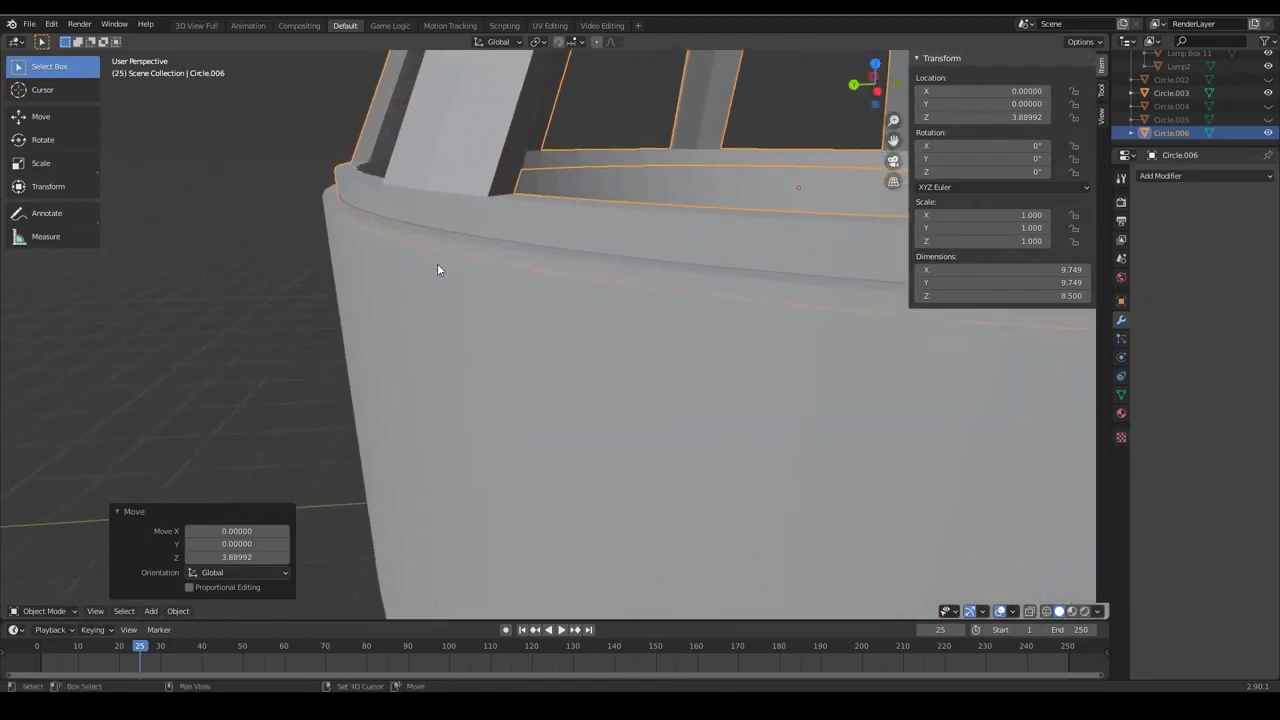
{"action": "left_click", "coordinate": [1031, 611]}
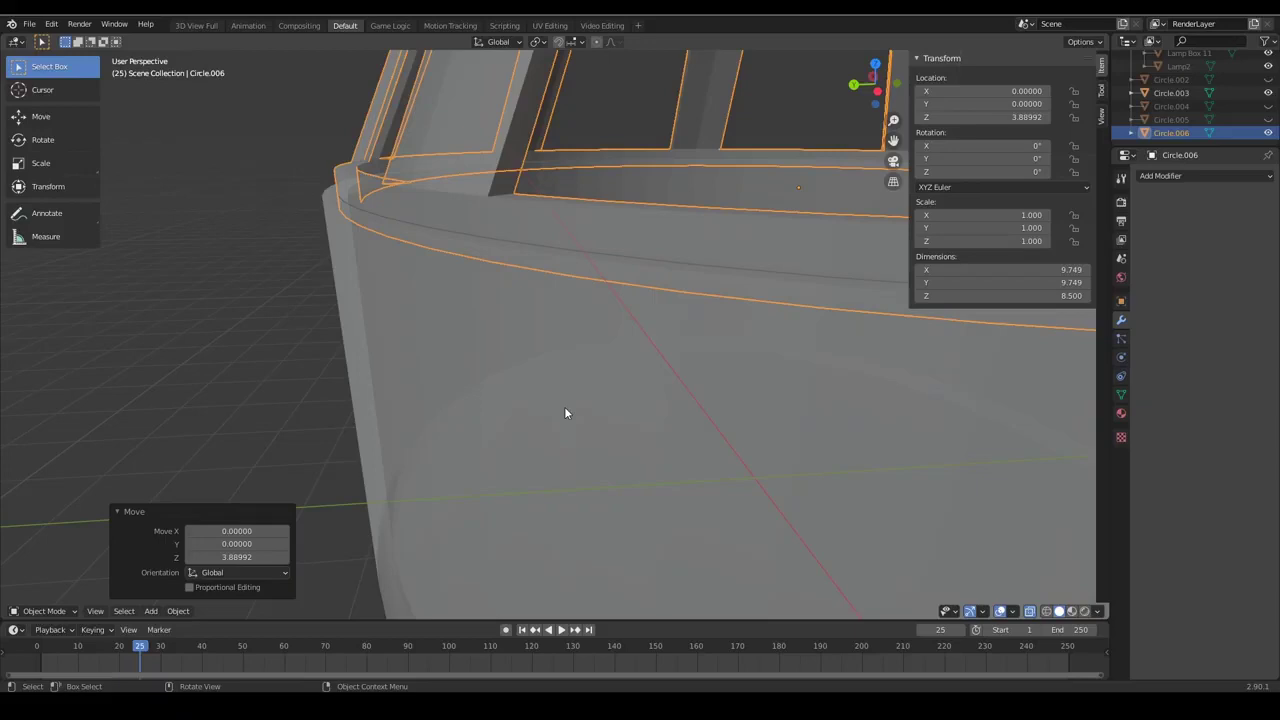
{"action": "middle_click_drag", "start_coordinate": [566, 414], "coordinate": [557, 351]}
{"action": "key", "text": "g"}
{"action": "key", "text": "z"}
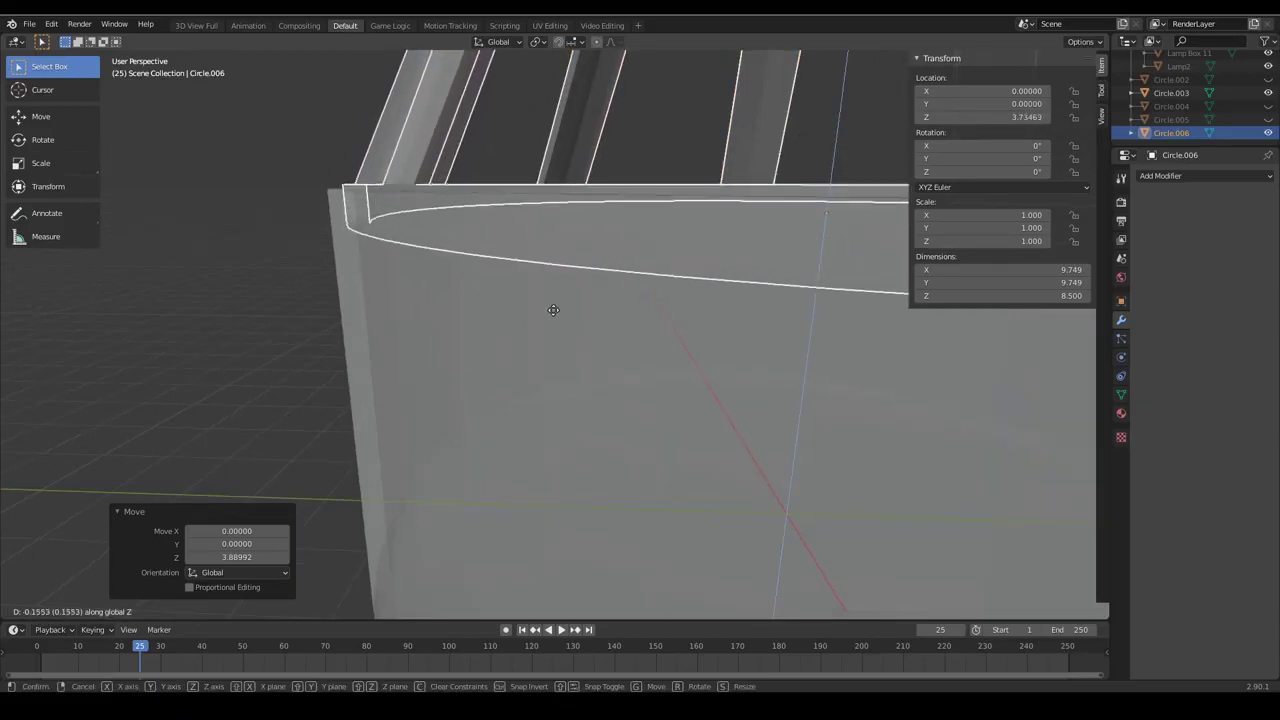
{"action": "left_click", "coordinate": [553, 313]}
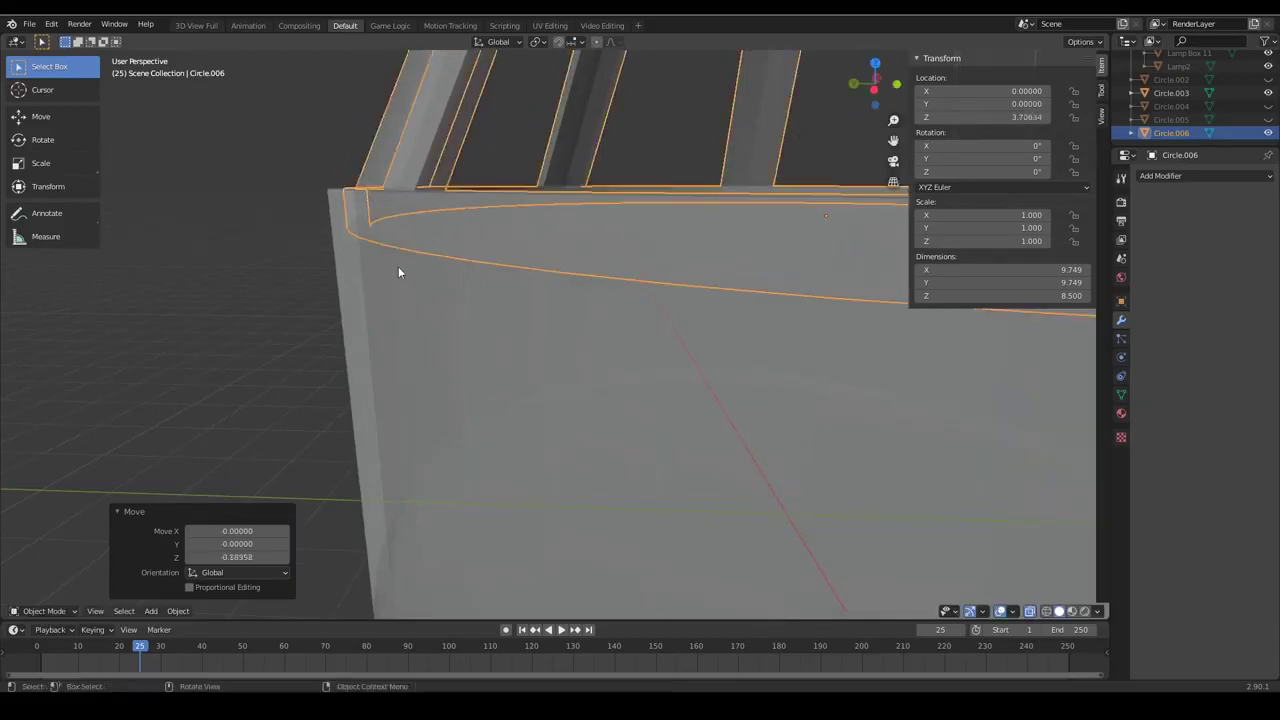
{"action": "middle_click_drag", "start_coordinate": [398, 265], "coordinate": [395, 280]}
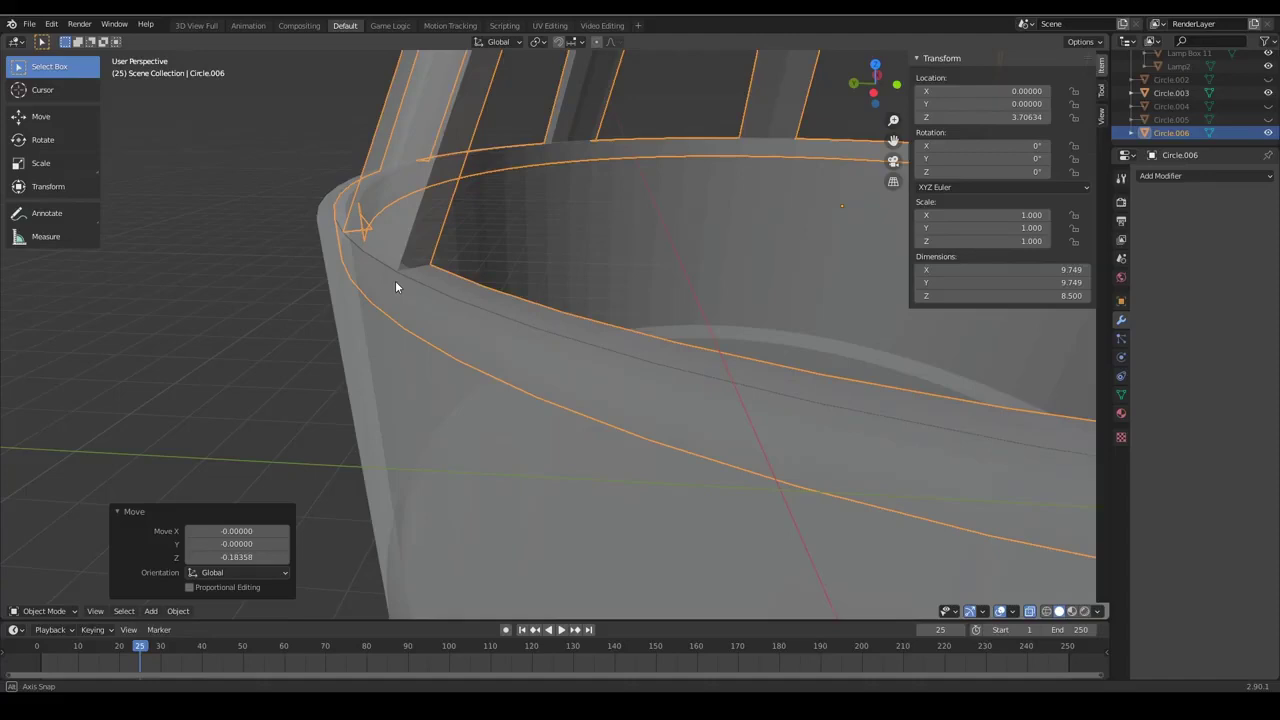
{"action": "middle_click_drag", "start_coordinate": [395, 280], "coordinate": [467, 300]}
{"action": "scroll", "coordinate": [467, 300], "scroll_direction": "up", "scroll_amount": 2}
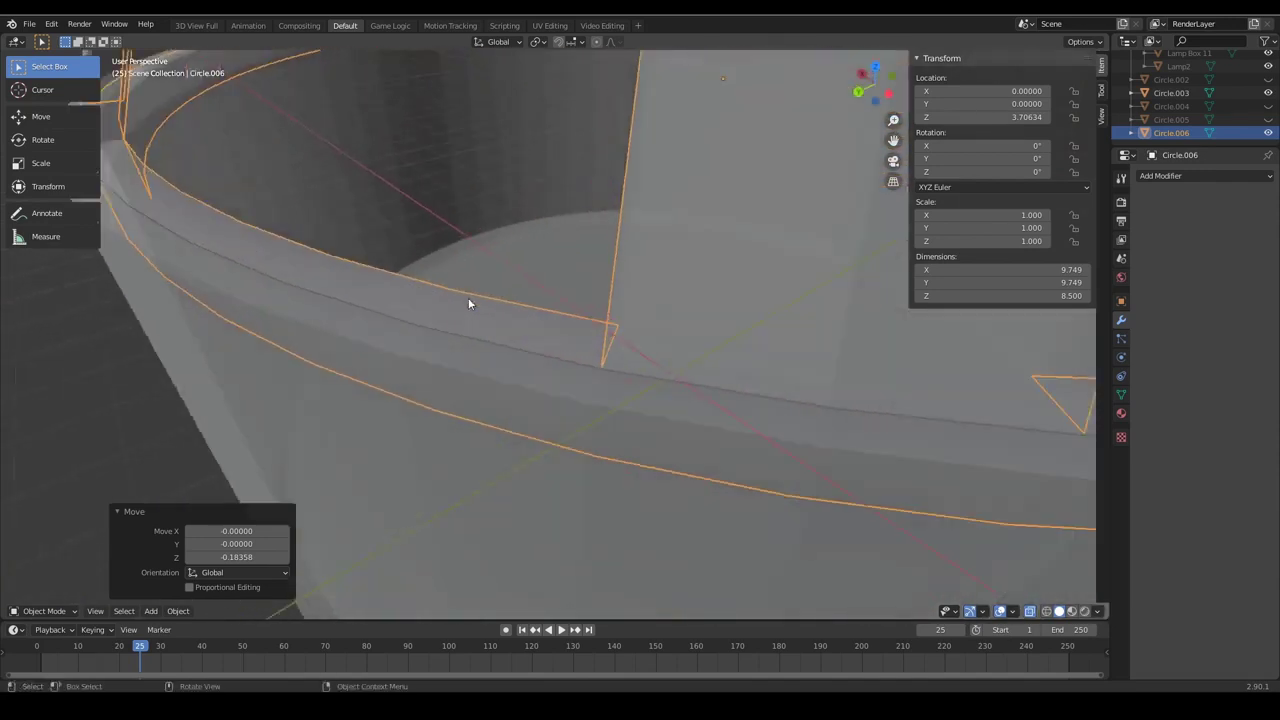
{"action": "scroll", "coordinate": [468, 297], "scroll_direction": "down", "scroll_amount": 2}
{"action": "scroll", "coordinate": [468, 296], "scroll_direction": "down", "scroll_amount": 4}
Give the cylinder base Circle.003 a Boolean Difference modifier cutting with Circle.006
{"action": "key", "text": "a"}
{"action": "key", "text": "a"}
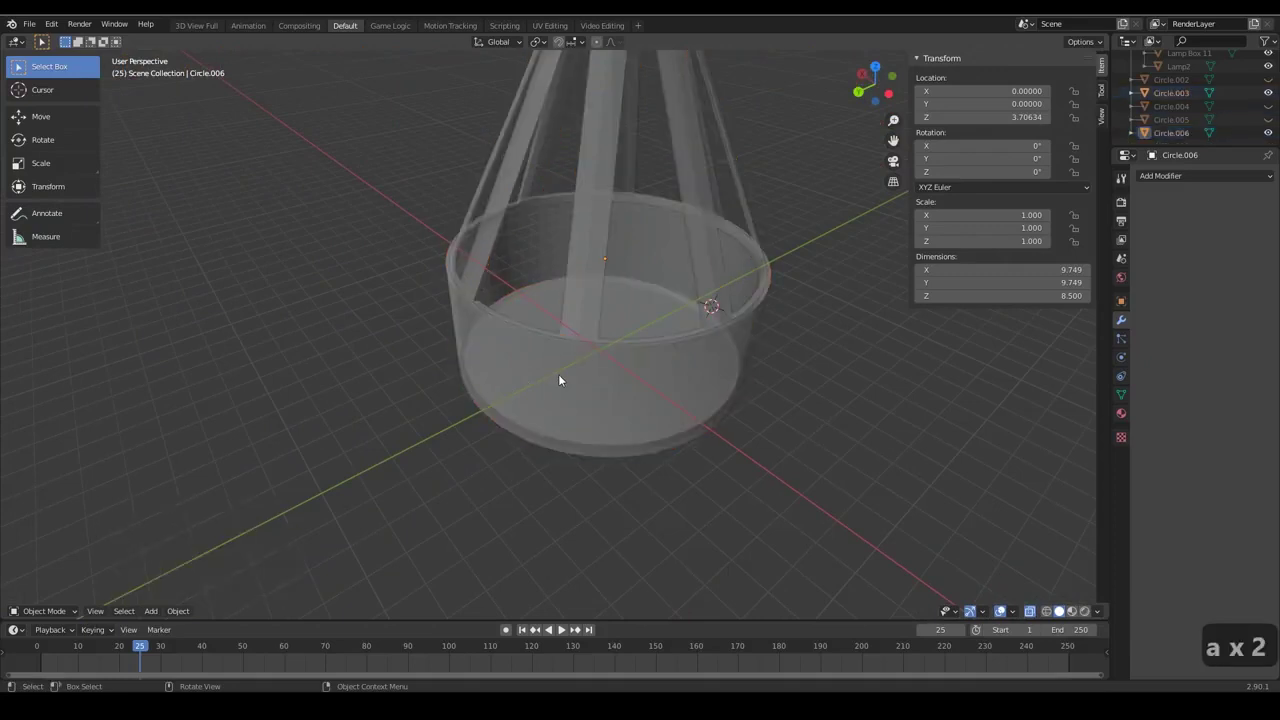
{"action": "left_click", "coordinate": [558, 380]}
{"action": "left_click", "coordinate": [1162, 177]}
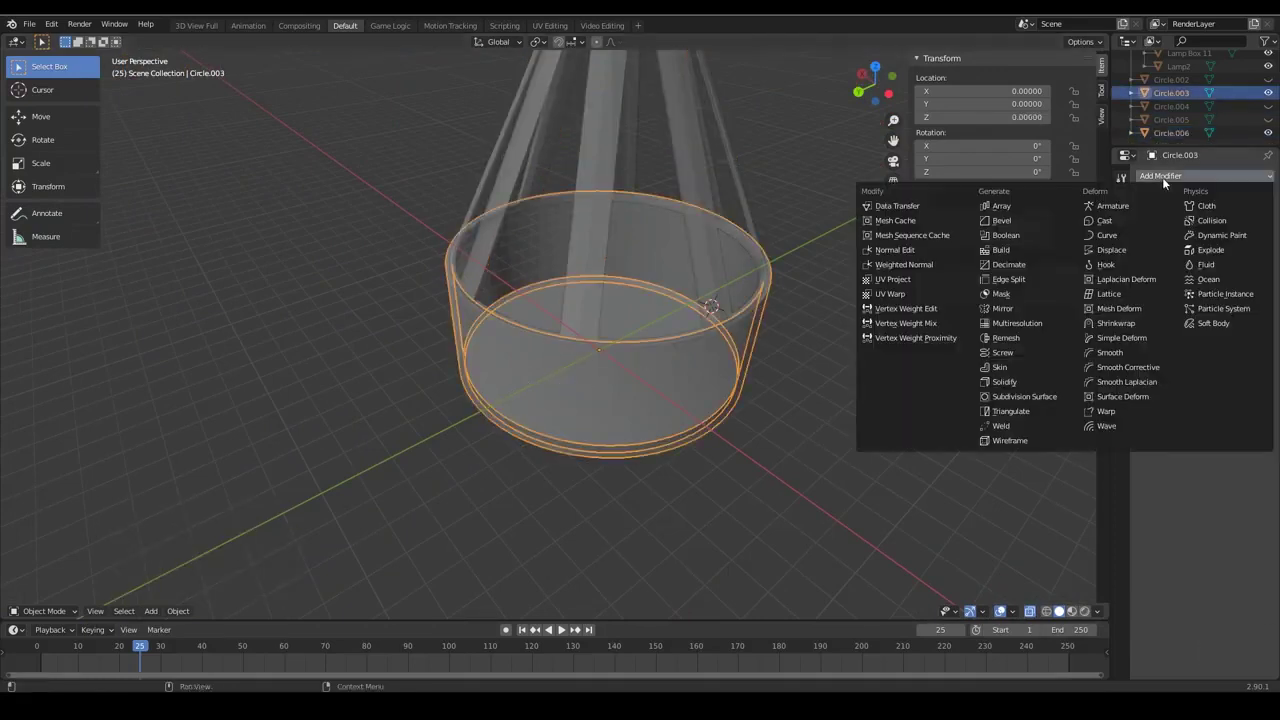
{"action": "left_click", "coordinate": [1008, 235]}
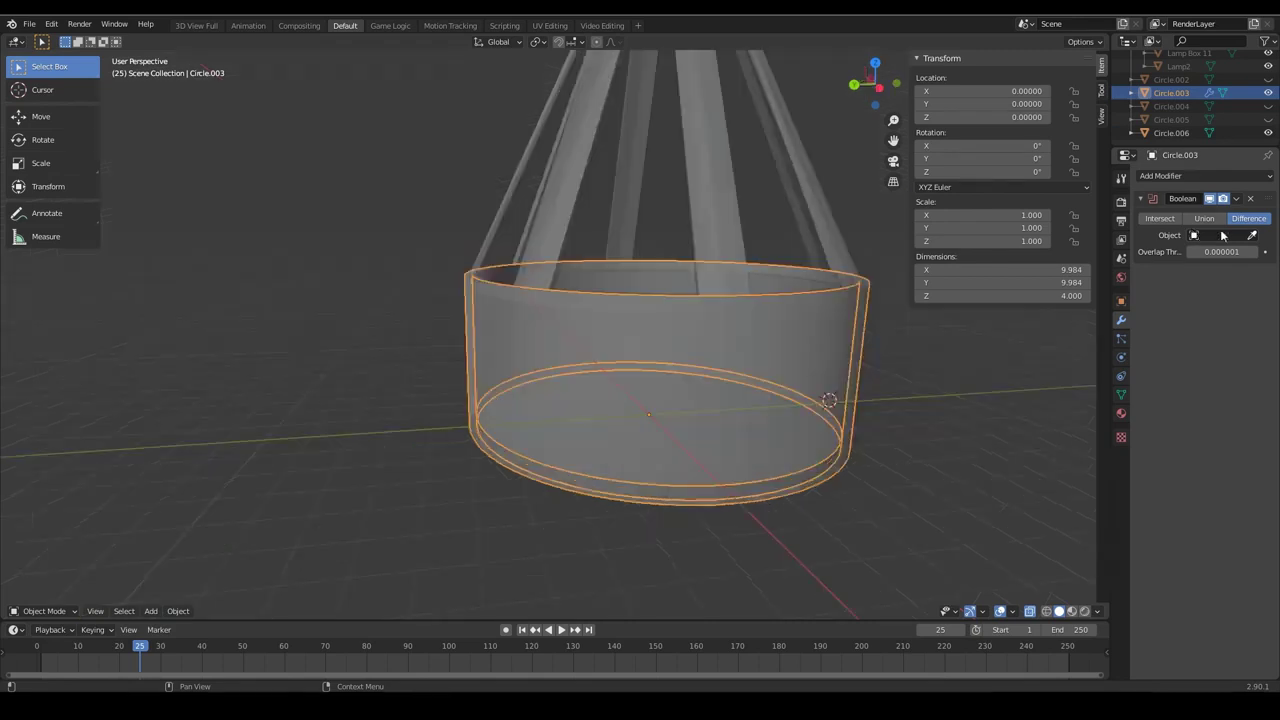
{"action": "left_click", "coordinate": [1220, 235]}
{"action": "left_click", "coordinate": [1147, 321]}
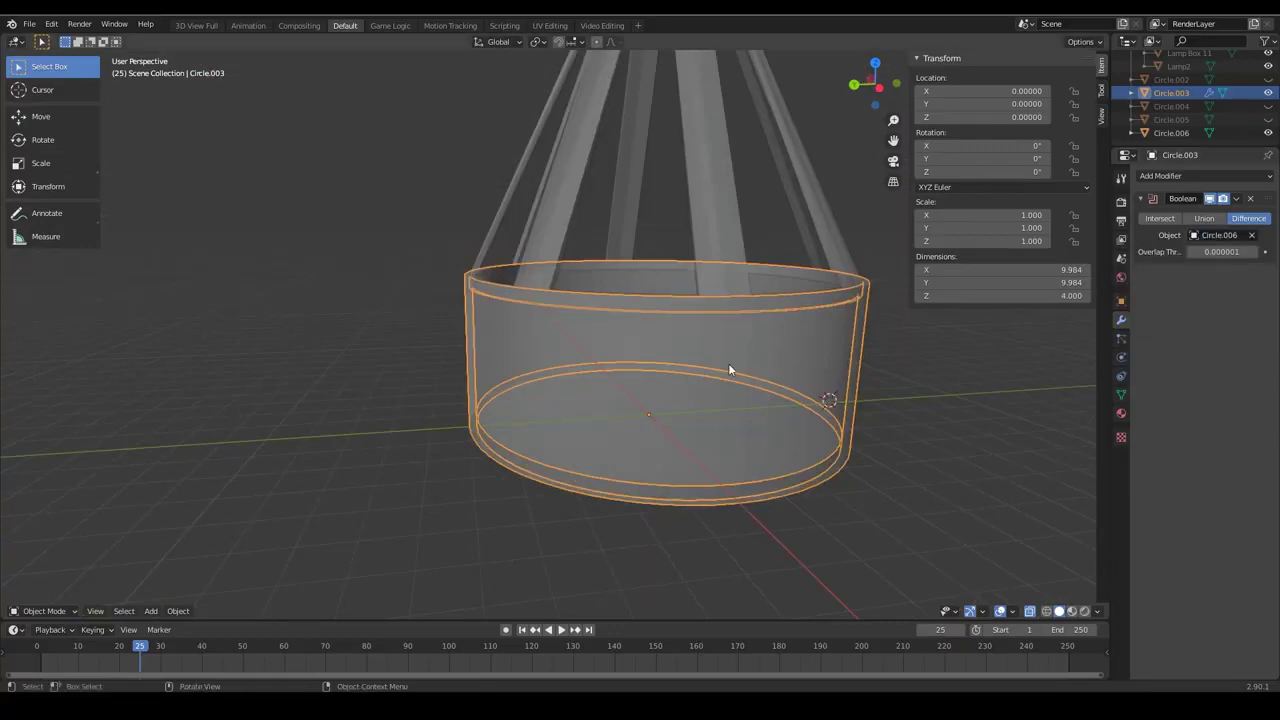
Apply the Boolean modifier so the ring's groove is permanently cut into the rim
{"action": "scroll", "coordinate": [608, 344], "scroll_direction": "up", "scroll_amount": 6}
{"action": "middle_click_drag", "start_coordinate": [474, 313], "coordinate": [466, 320]}
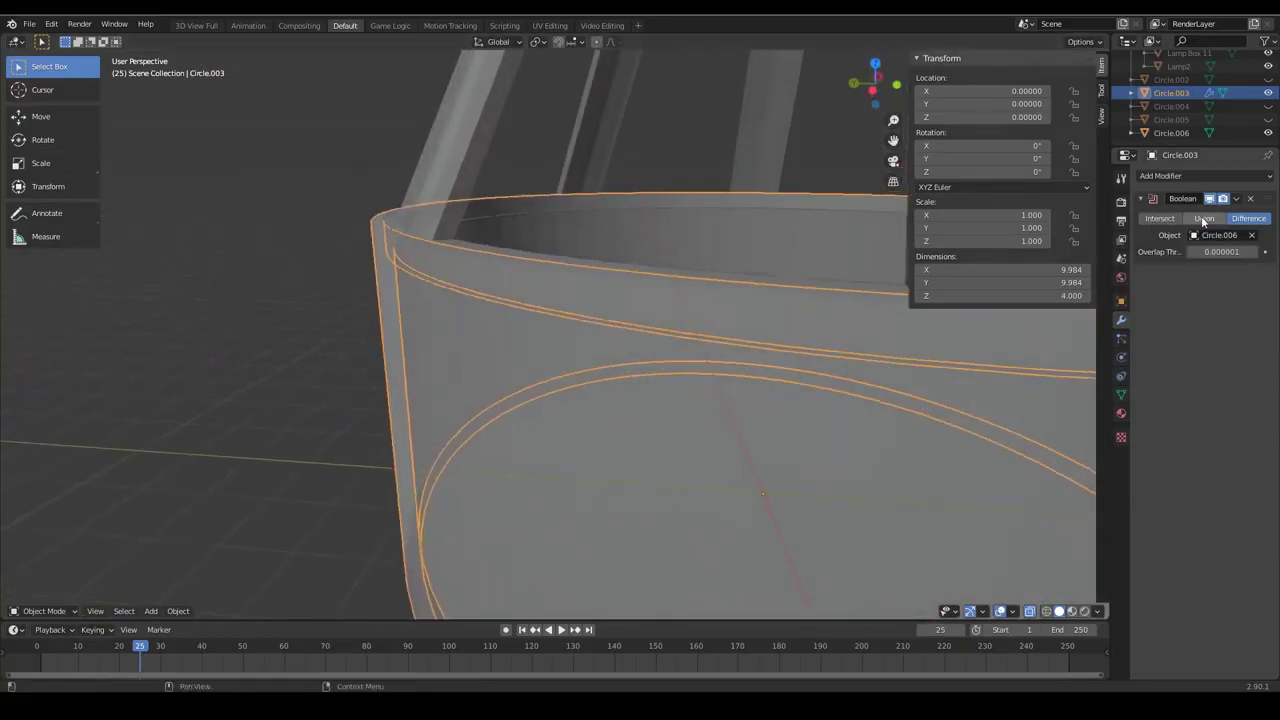
{"action": "left_click", "coordinate": [1244, 224]}
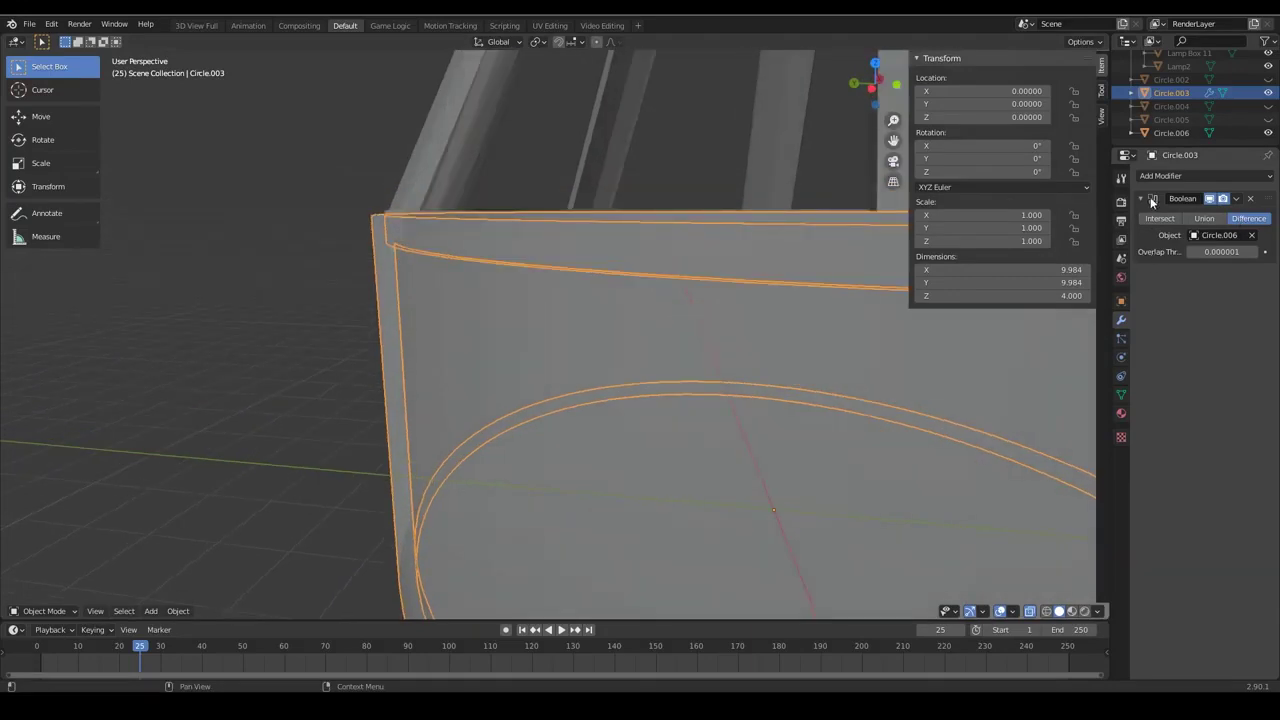
{"action": "left_click", "coordinate": [1236, 199]}
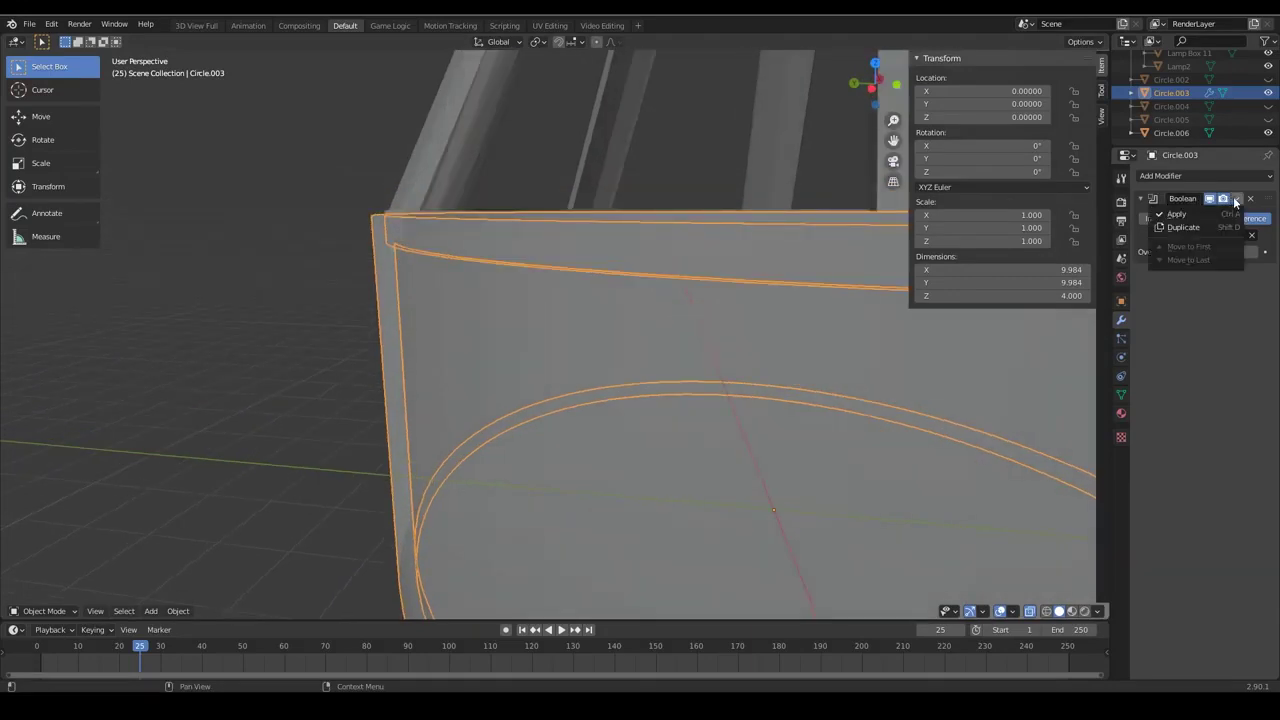
{"action": "left_click", "coordinate": [1201, 212]}
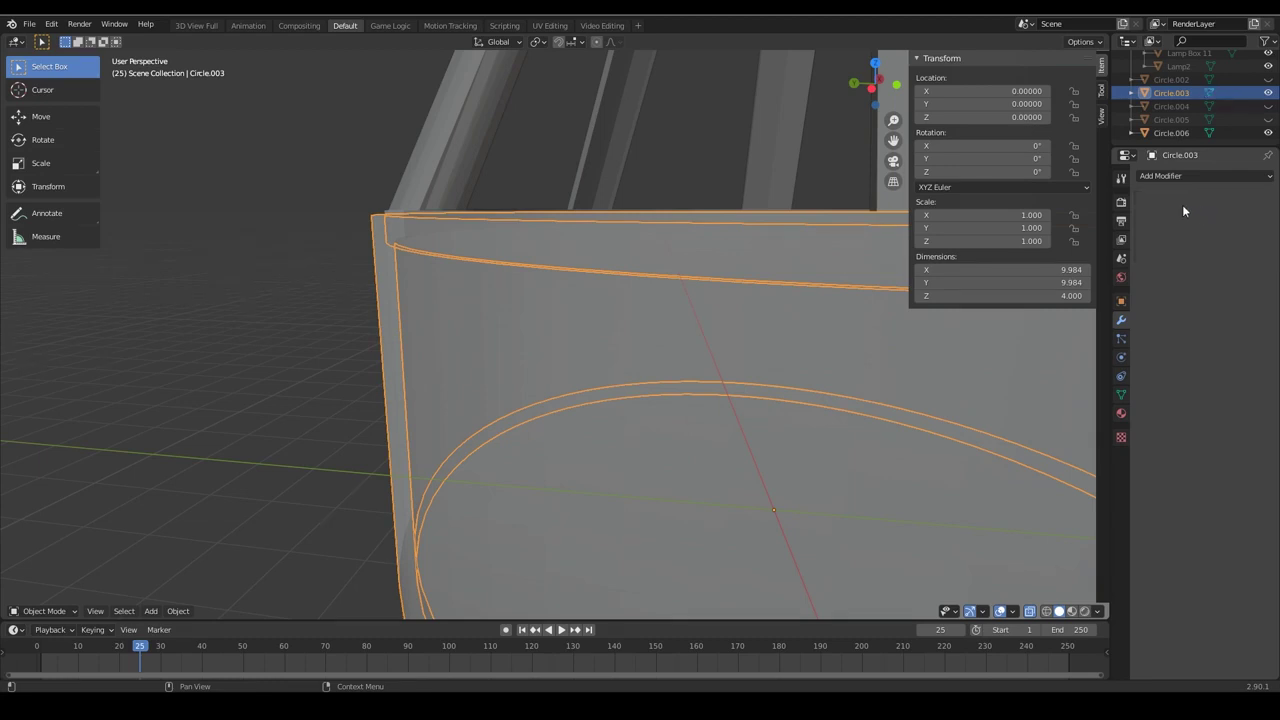
Lift the slatted cone cage up along Z in two moves so it clears the base
{"action": "left_click", "coordinate": [460, 158]}
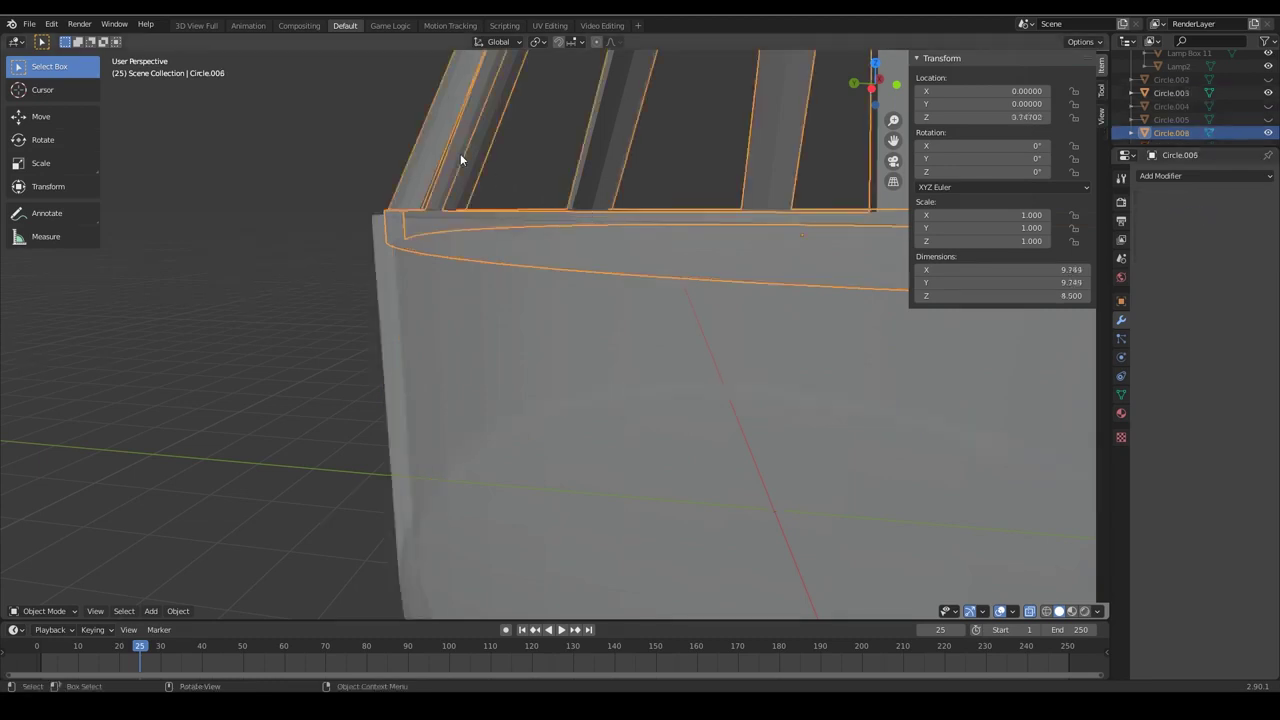
{"action": "key", "text": "g"}
{"action": "key", "text": "z"}
{"action": "left_click", "coordinate": [505, 215]}
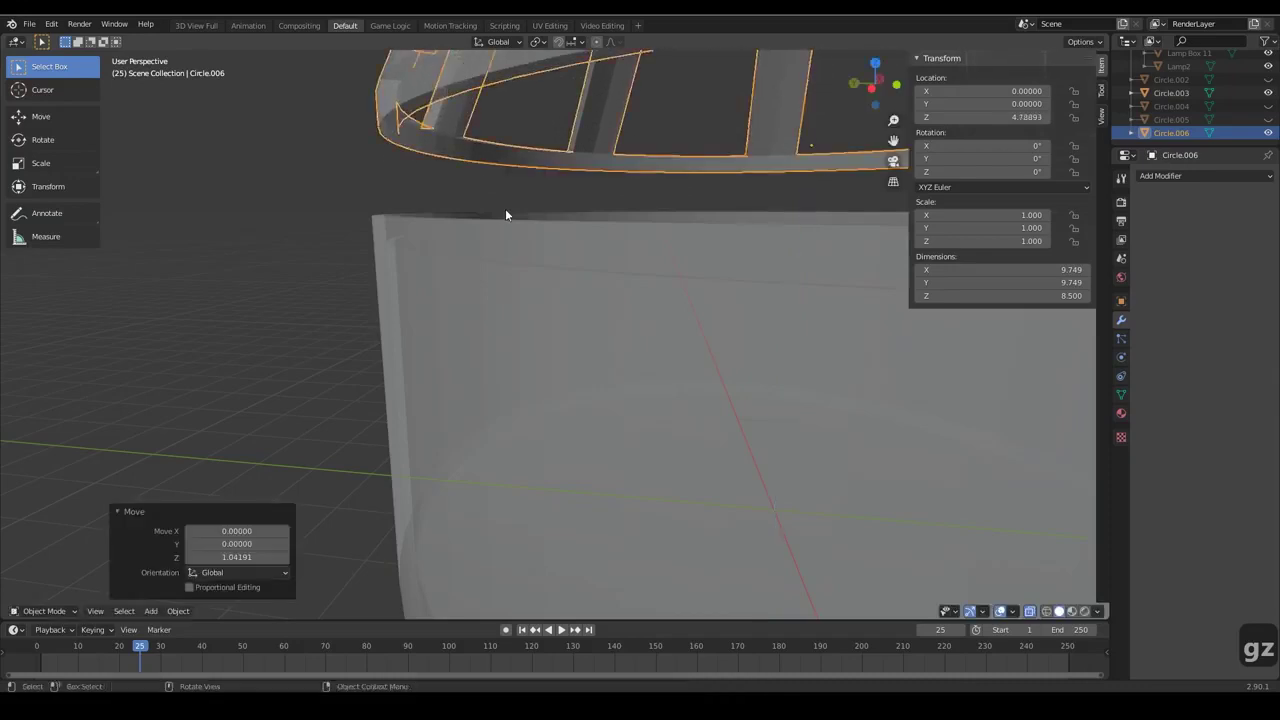
{"action": "middle_click_drag", "start_coordinate": [505, 215], "coordinate": [461, 259]}
{"action": "scroll", "coordinate": [466, 233], "scroll_direction": "down", "scroll_amount": 3}
{"action": "key", "text": "g"}
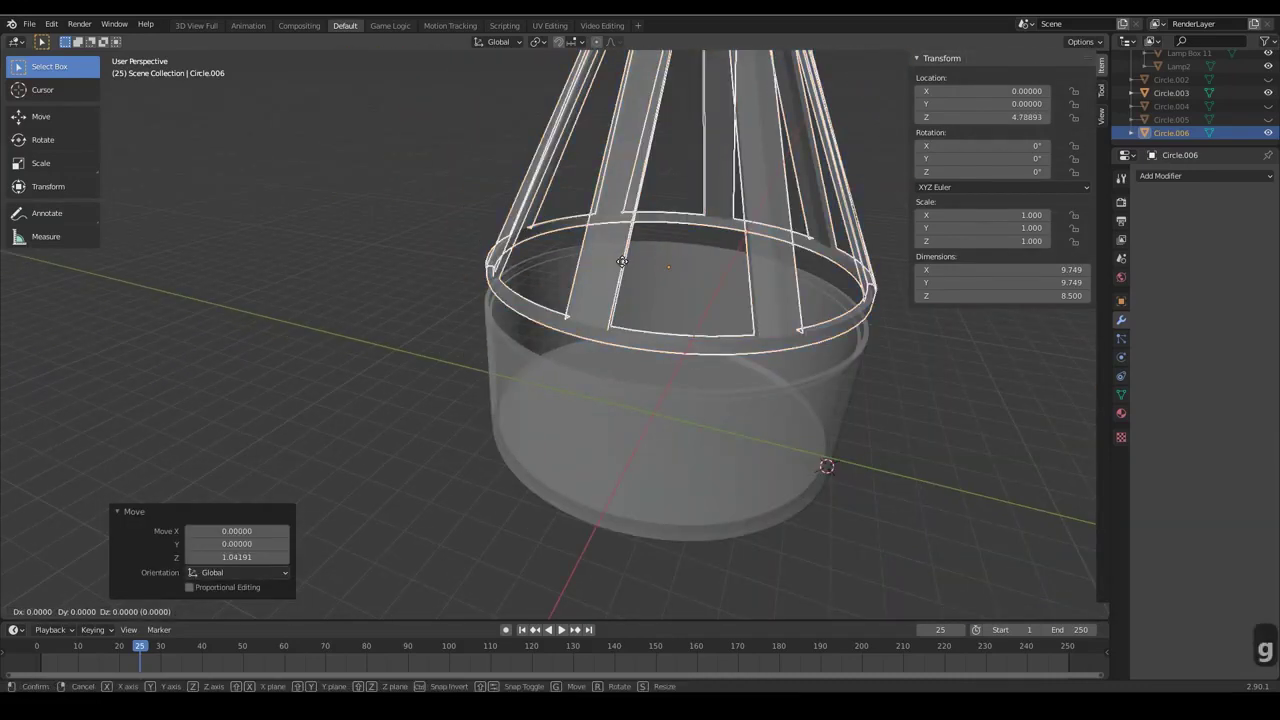
{"action": "key", "text": "z"}
{"action": "left_click", "coordinate": [526, 302]}
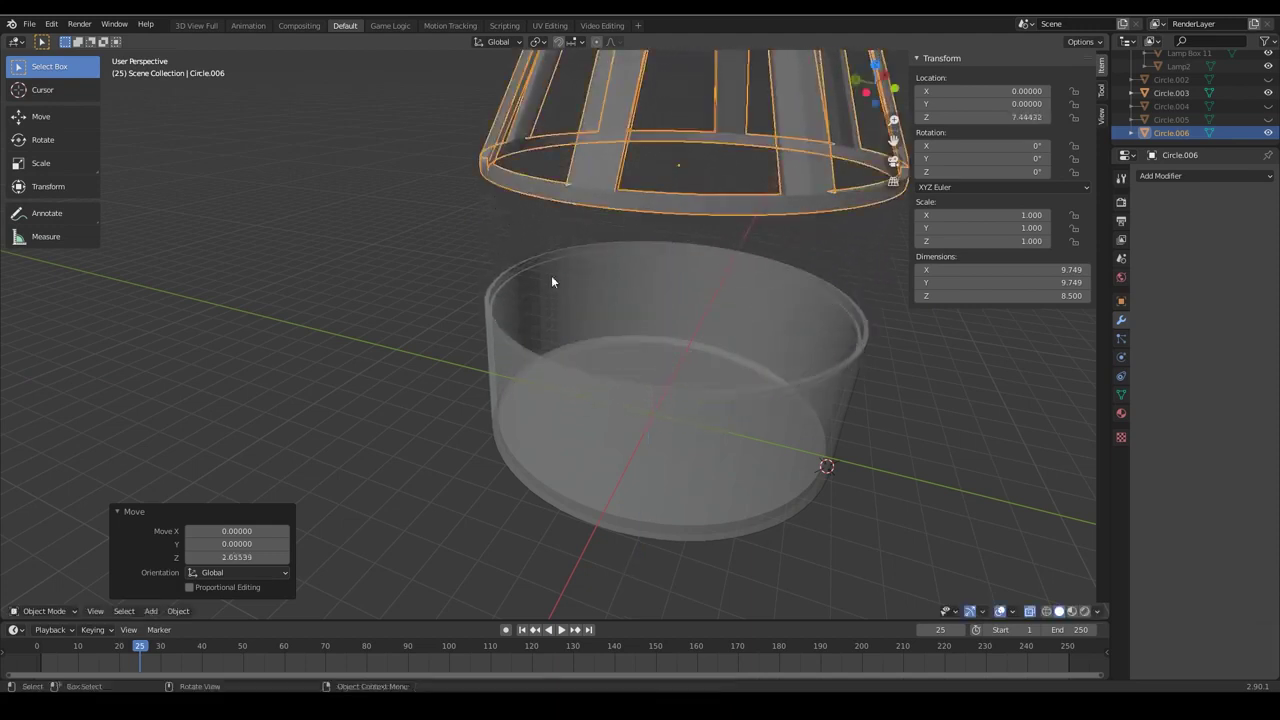
{"action": "scroll", "coordinate": [484, 316], "scroll_direction": "up", "scroll_amount": 5}
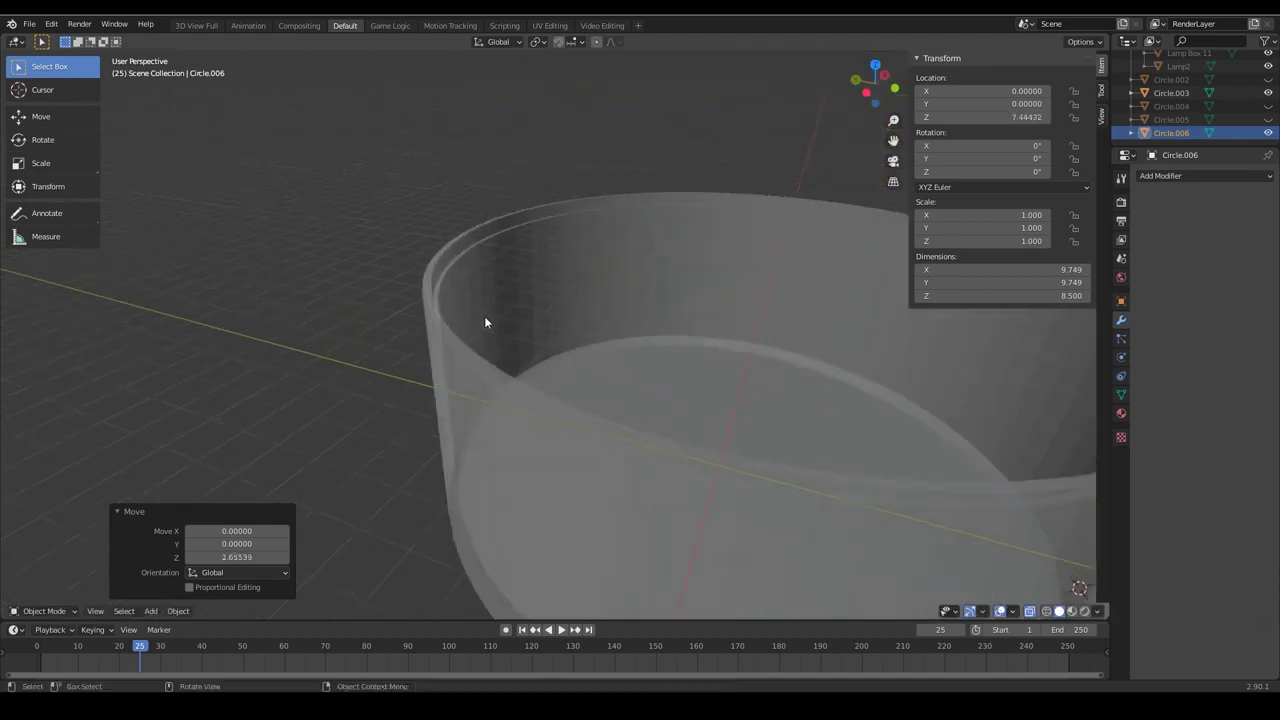
Switch X-Ray off, look down into the cup and enter Edit Mode on the circle
{"action": "left_click", "coordinate": [1028, 612]}
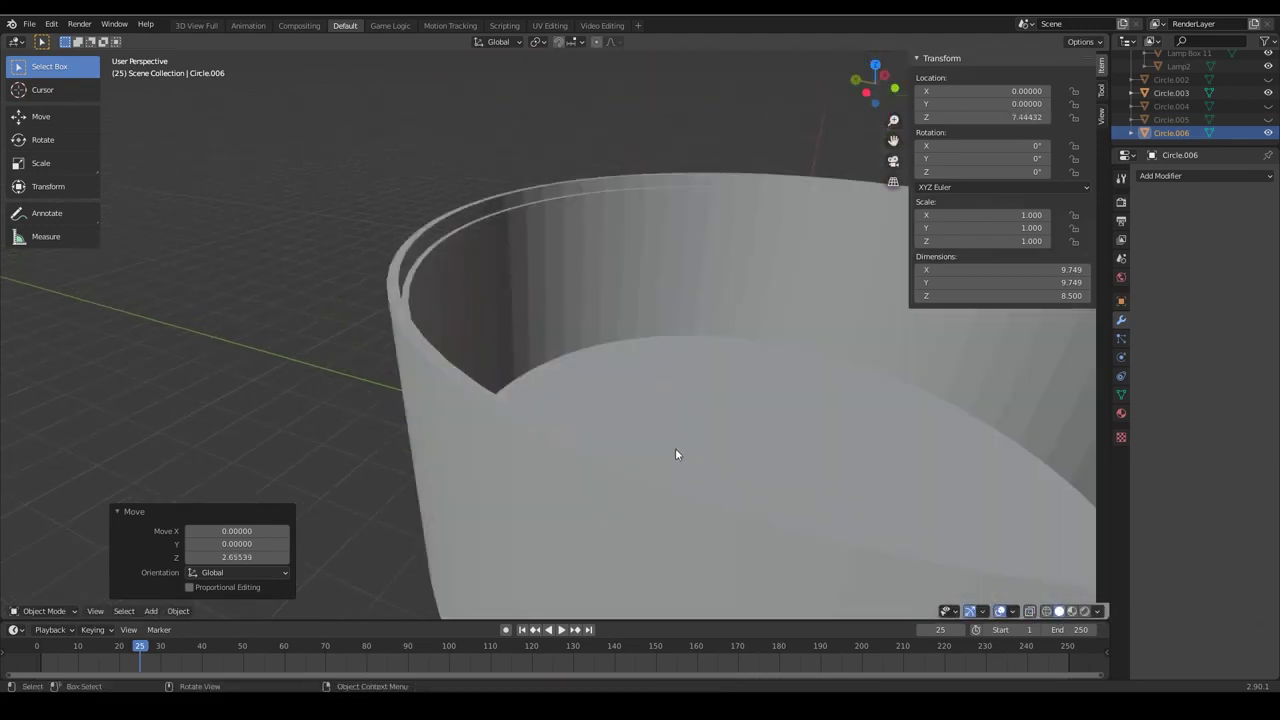
{"action": "middle_click_drag", "start_coordinate": [674, 444], "coordinate": [603, 490]}
{"action": "key", "text": "Tab"}
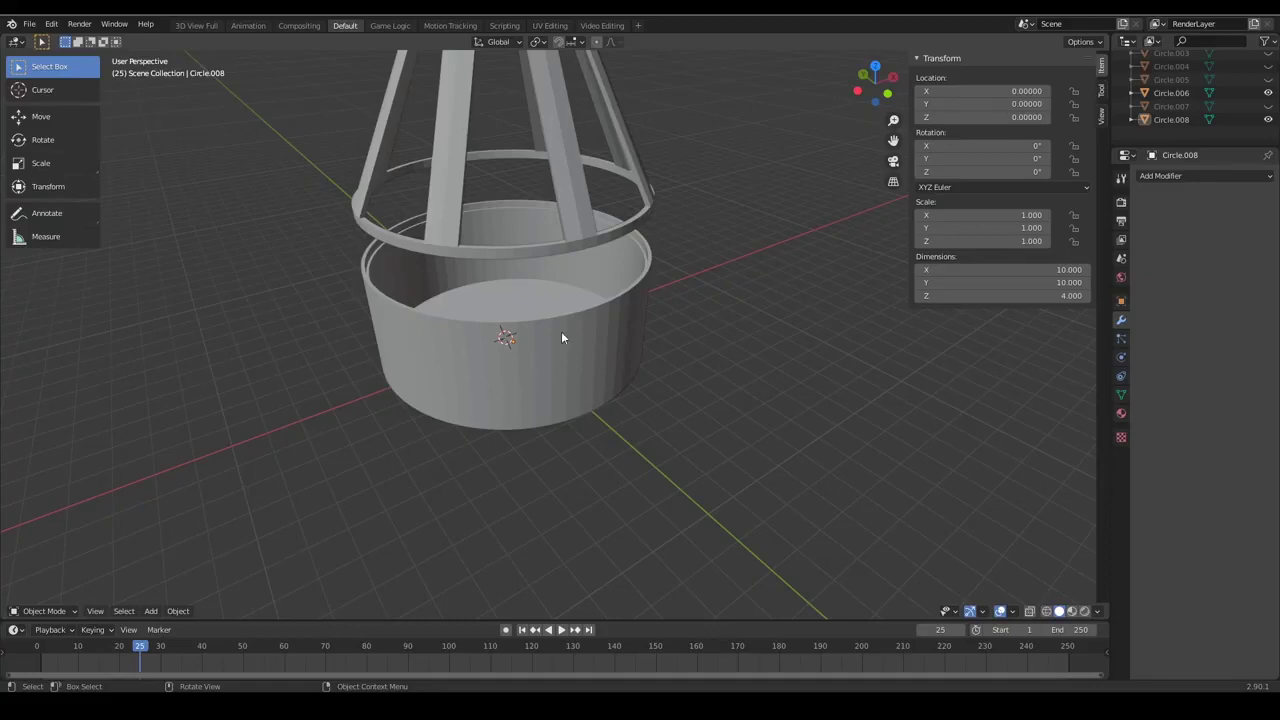
Hide the lamp cage Circle.006 and the base Circle.008 in the Outliner
{"action": "scroll", "coordinate": [1250, 105], "scroll_direction": "up", "scroll_amount": 1}
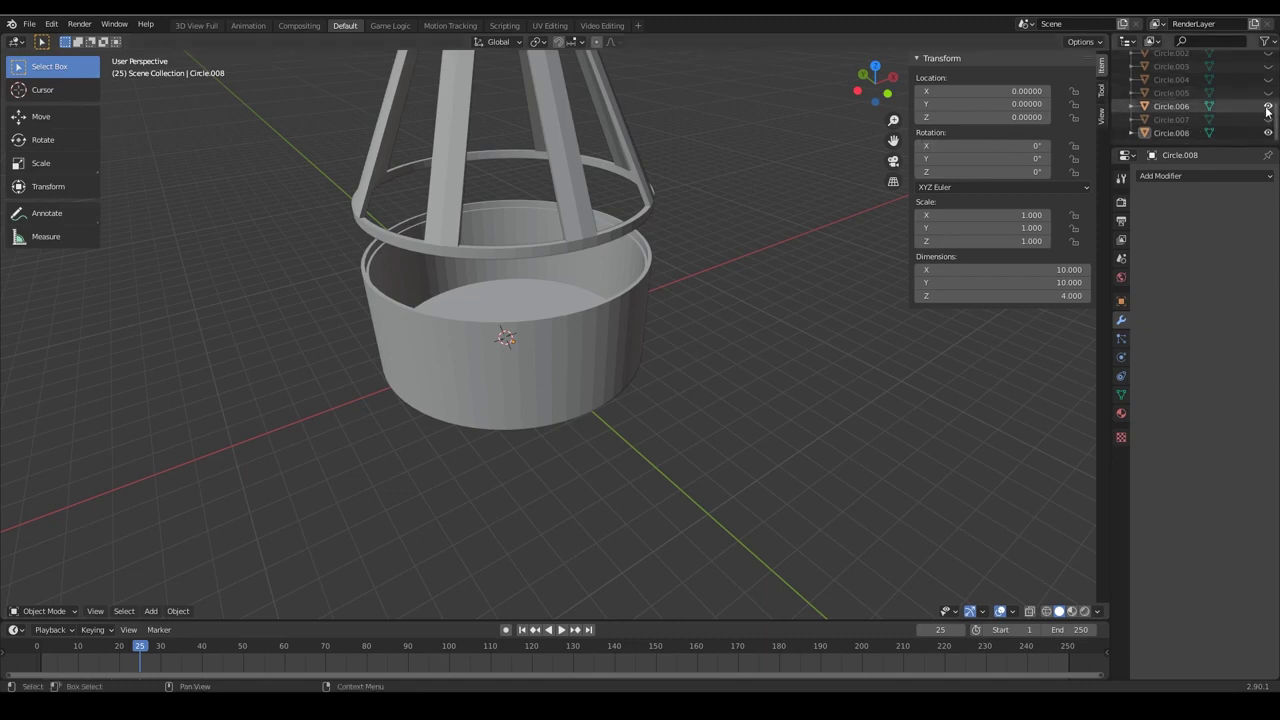
{"action": "left_click", "coordinate": [1268, 106]}
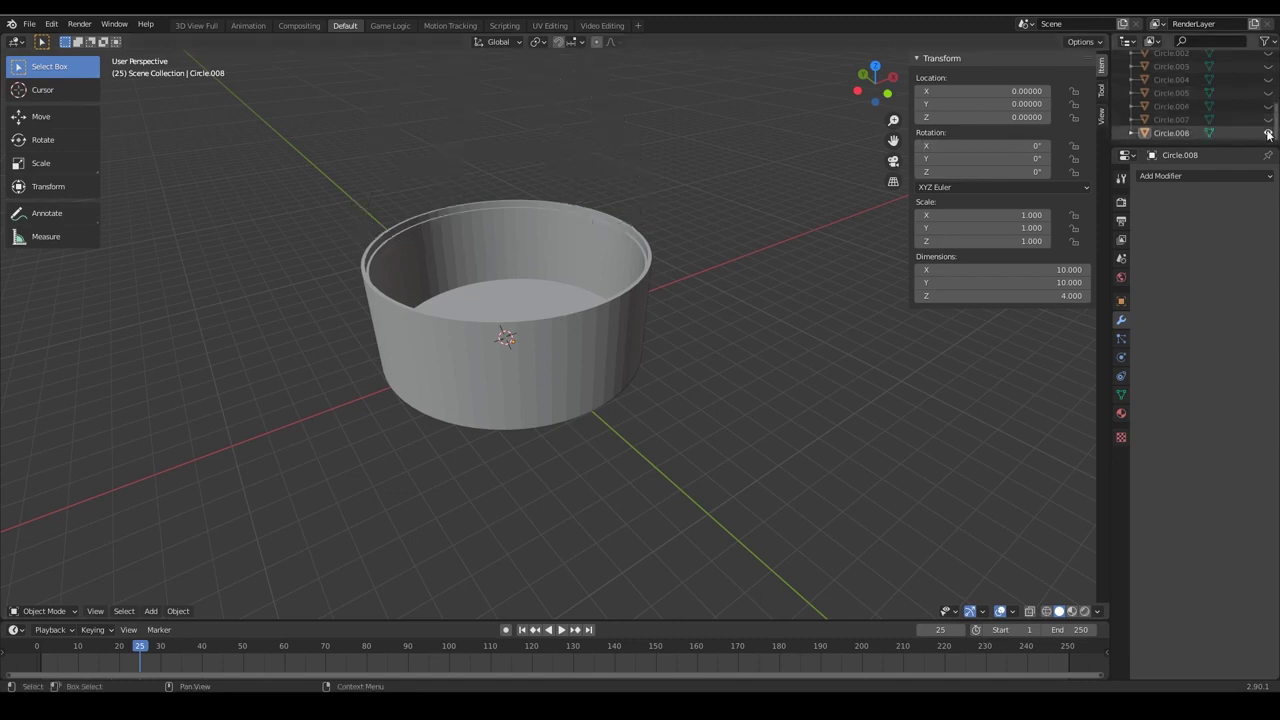
{"action": "left_click", "coordinate": [1268, 132]}
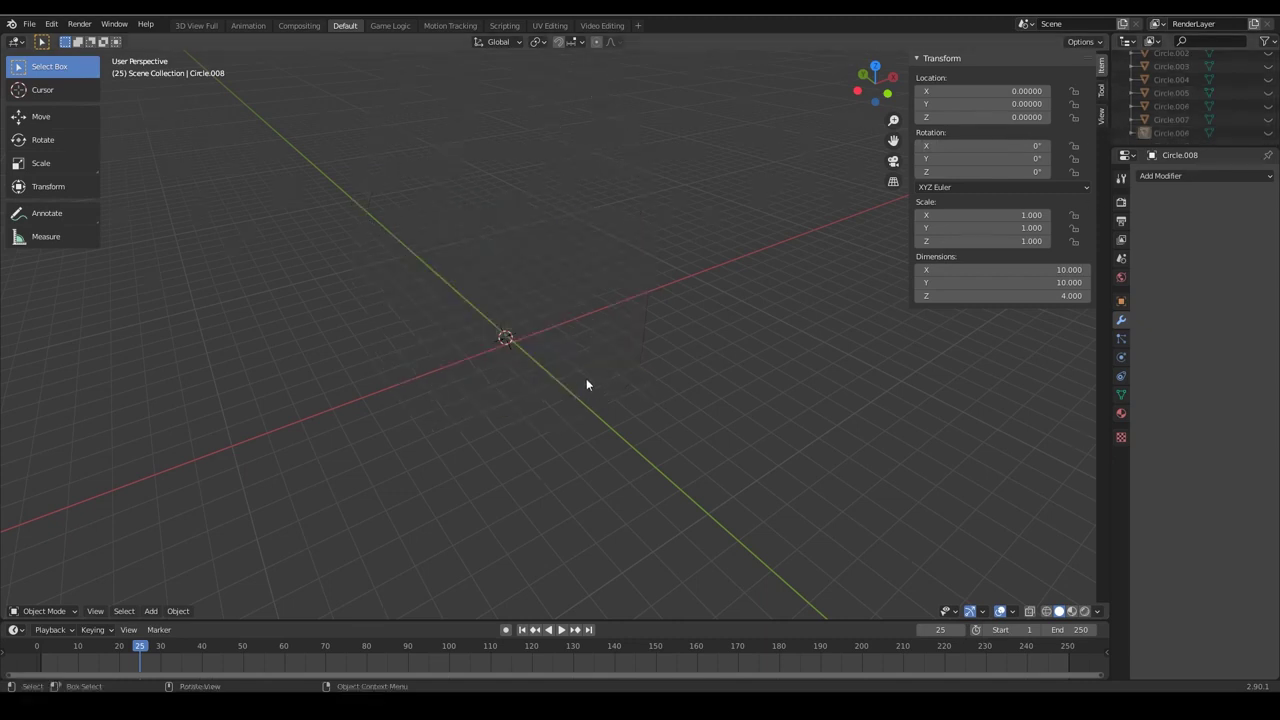
{"action": "middle_click_drag", "start_coordinate": [586, 379], "coordinate": [611, 350]}
Add a mesh cylinder with radius 0.6
{"action": "key", "text": "shift+a"}
{"action": "mouse_move", "coordinate": [535, 361]}
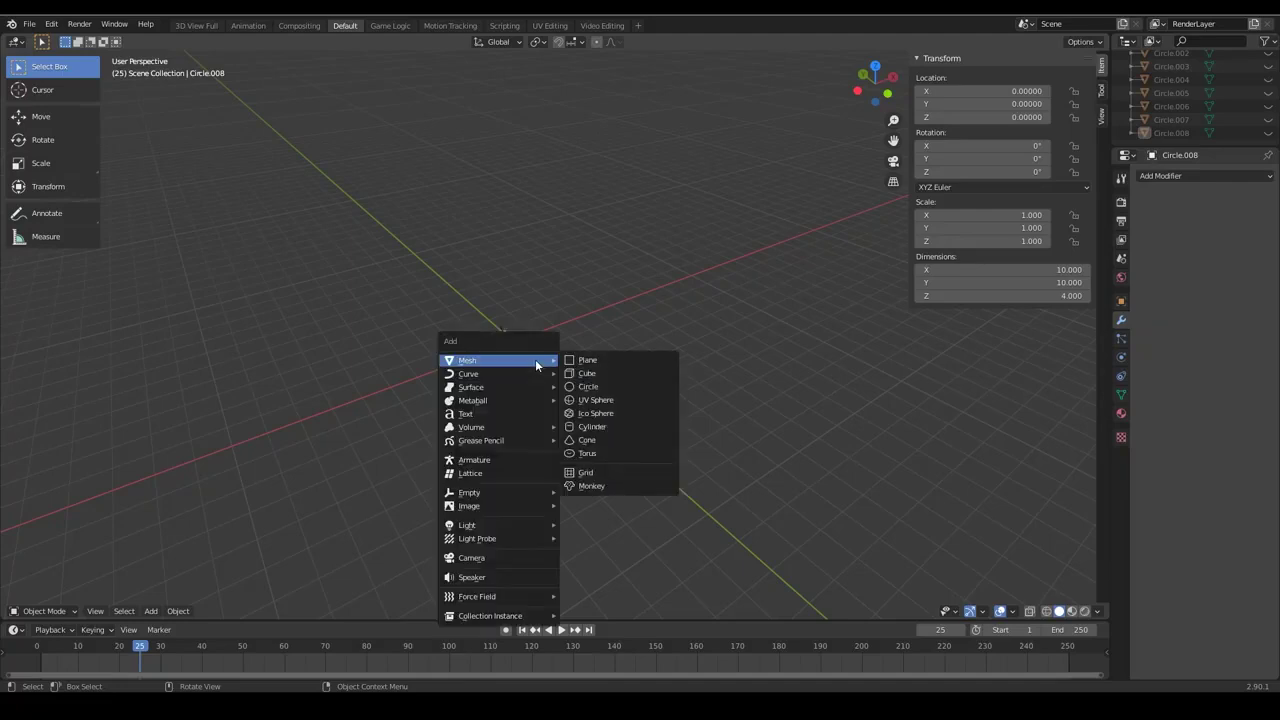
{"action": "left_click", "coordinate": [611, 426]}
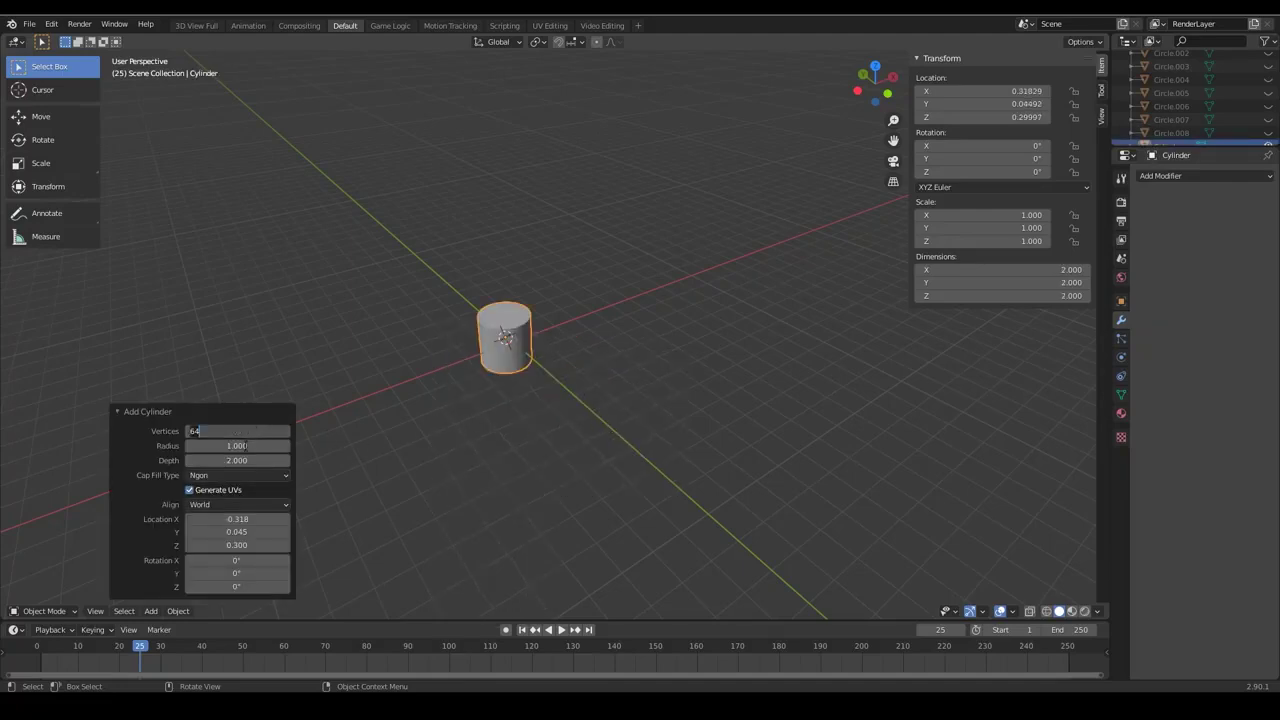
{"action": "left_click", "coordinate": [244, 446]}
{"action": "type", "text": "1.0"}
{"action": "key", "text": "Return"}
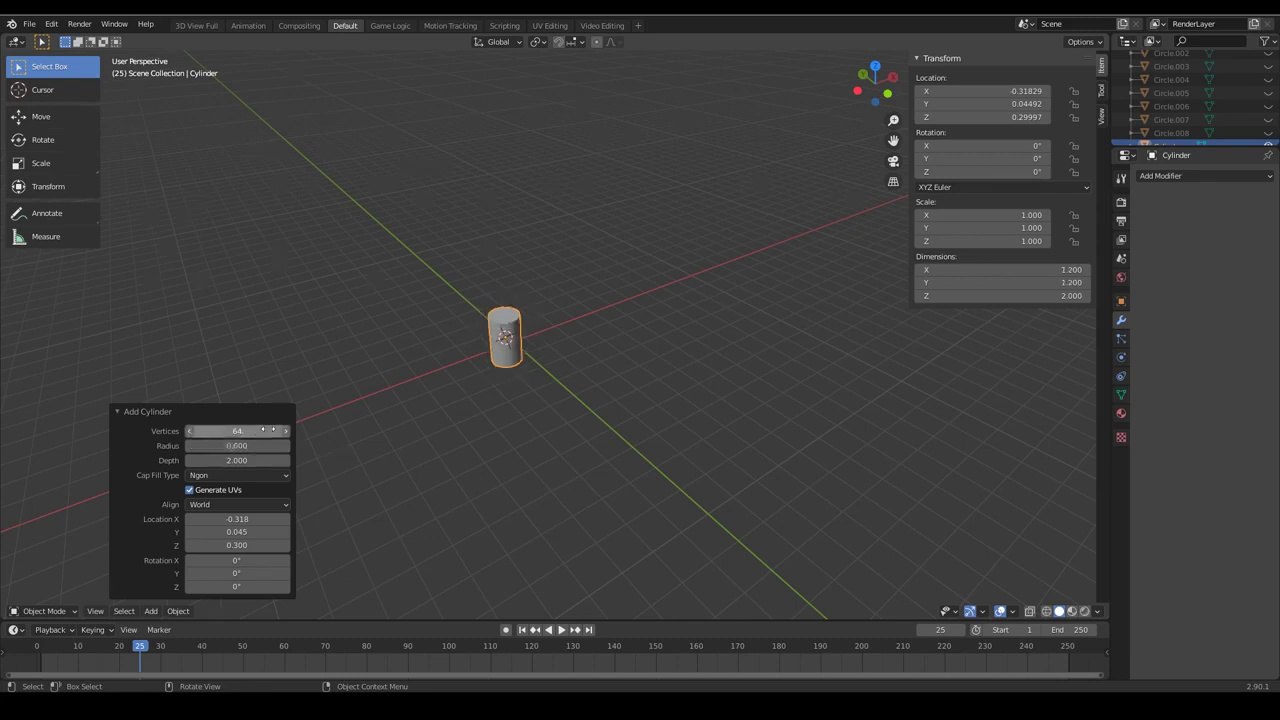
{"action": "left_click", "coordinate": [500, 440]}
{"action": "middle_click_drag", "start_coordinate": [500, 440], "coordinate": [471, 387]}
Rotate the cylinder 90° about X so it lies on its side
{"action": "left_click", "coordinate": [489, 322]}
{"action": "scroll", "coordinate": [518, 397], "scroll_direction": "up", "scroll_amount": 3}
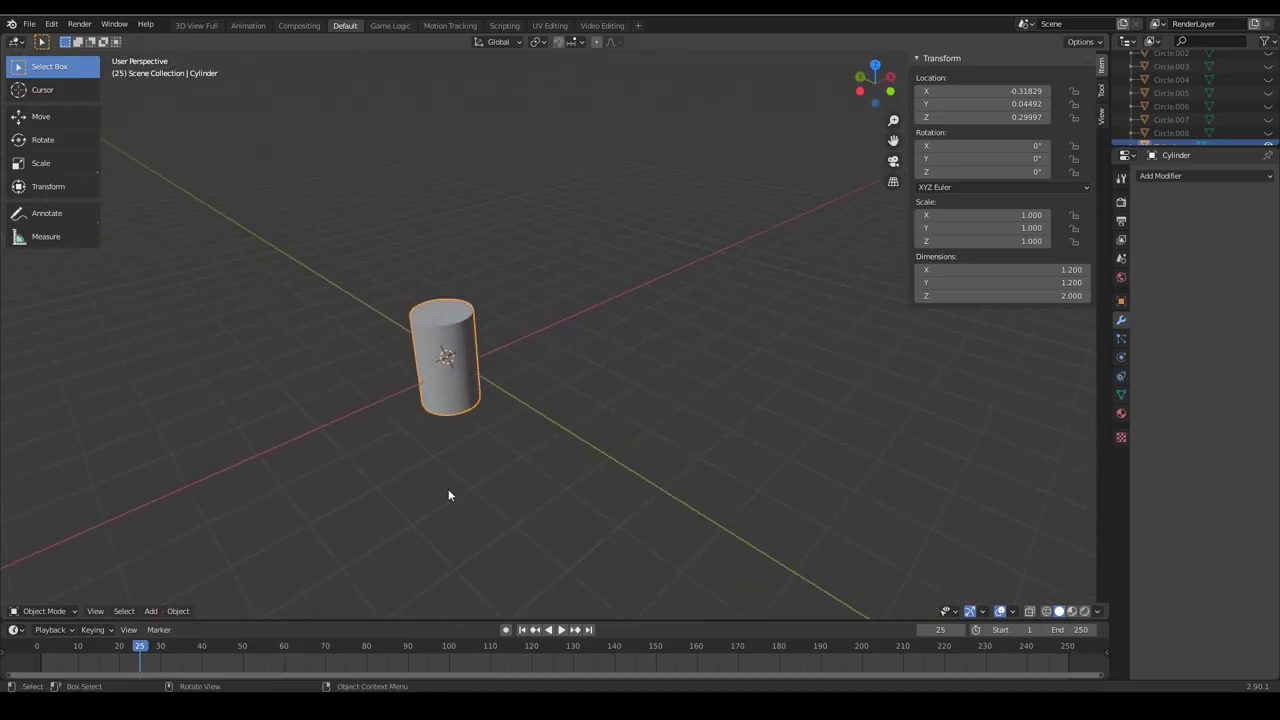
{"action": "key", "text": "r"}
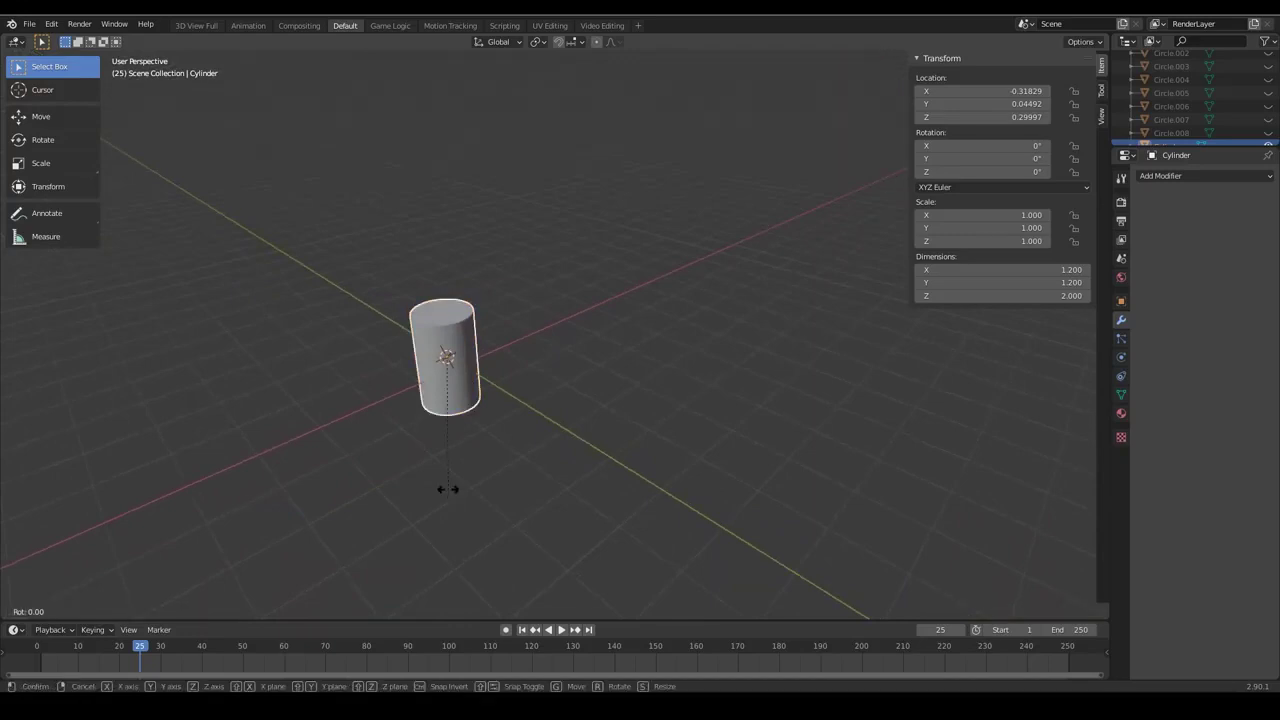
{"action": "type", "text": "x"}
{"action": "type", "text": "90"}
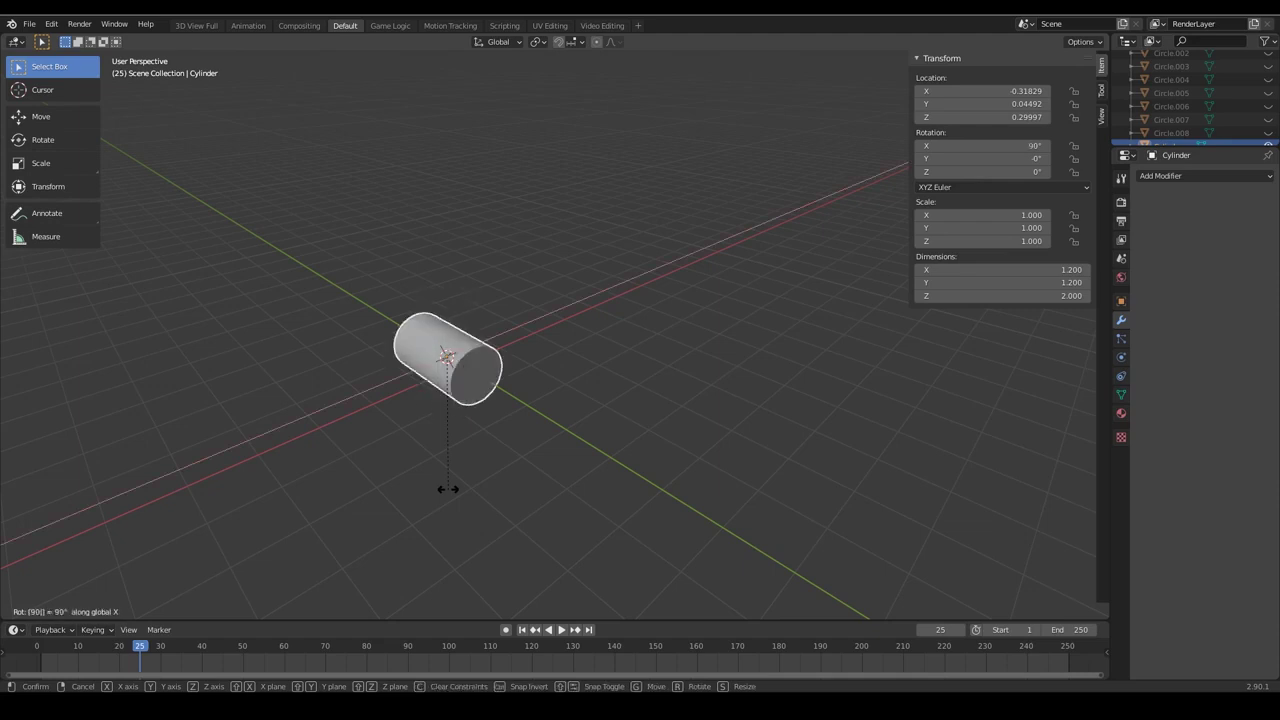
{"action": "key", "text": "Return"}
{"action": "middle_click_drag", "start_coordinate": [436, 460], "coordinate": [522, 471]}
Slide the sideways cylinder along Y to −9.55, just outside the base
{"action": "key", "text": "g"}
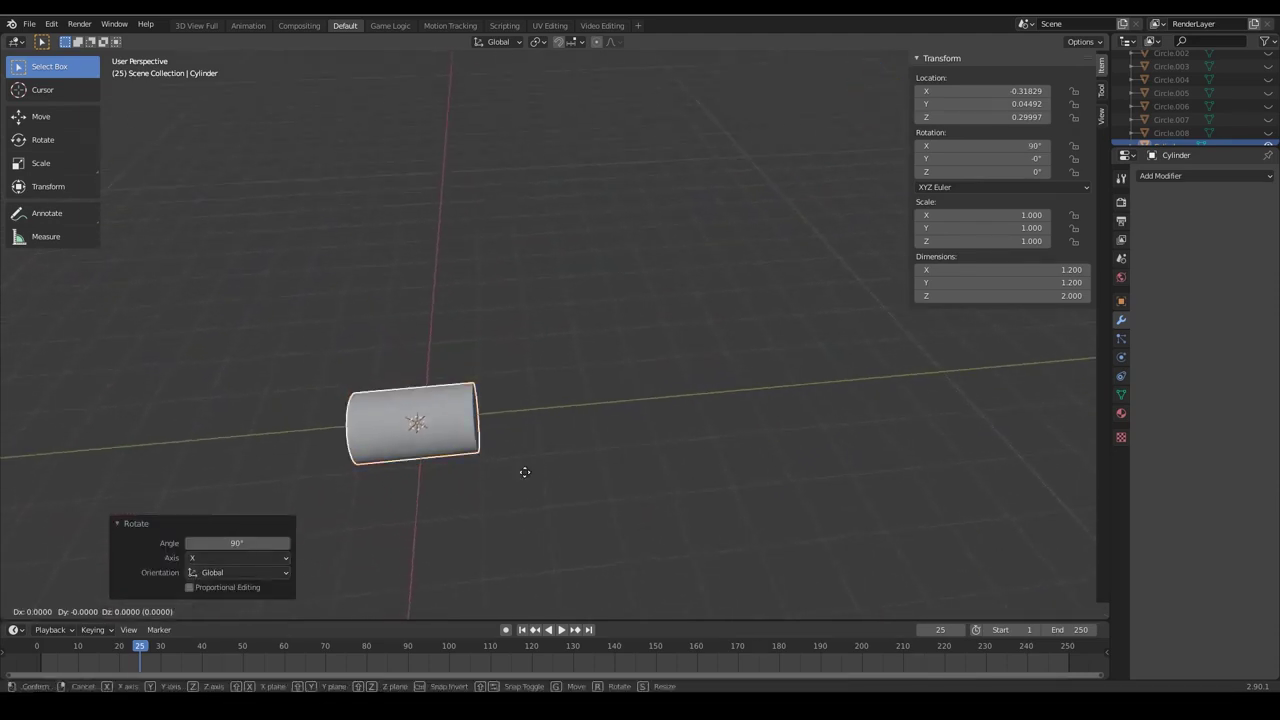
{"action": "key", "text": "y"}
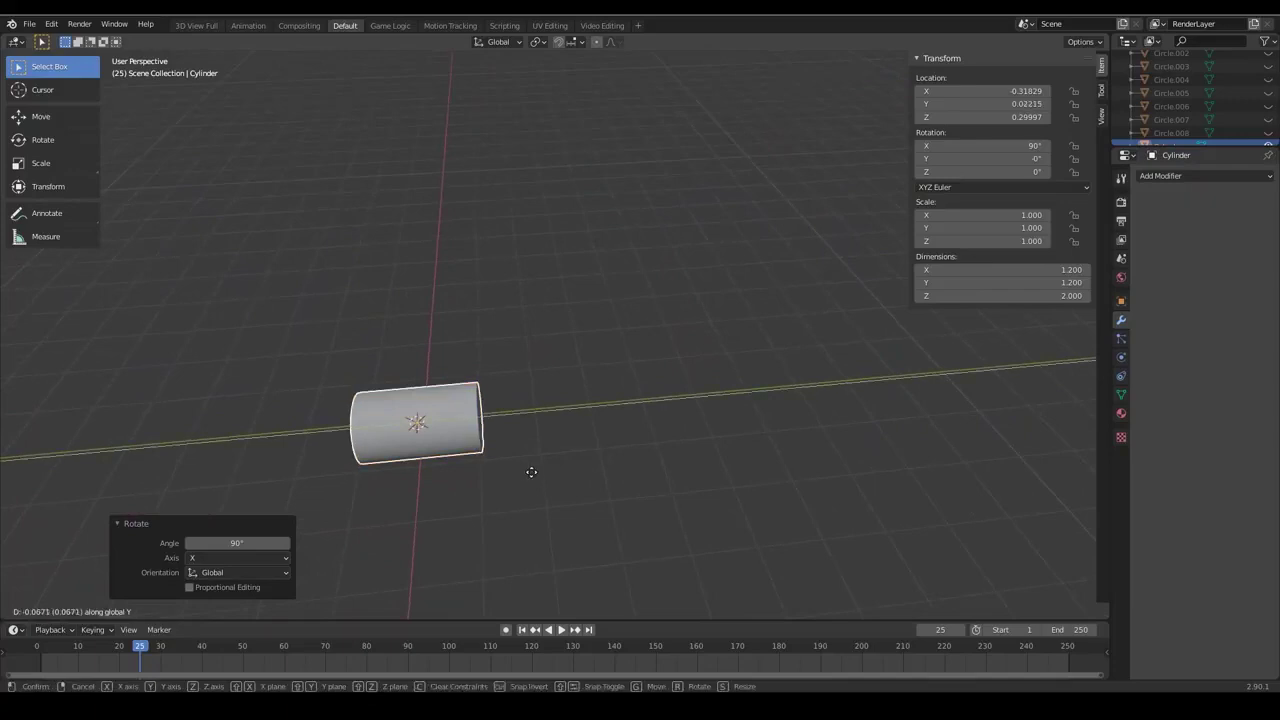
{"action": "left_click", "coordinate": [966, 464]}
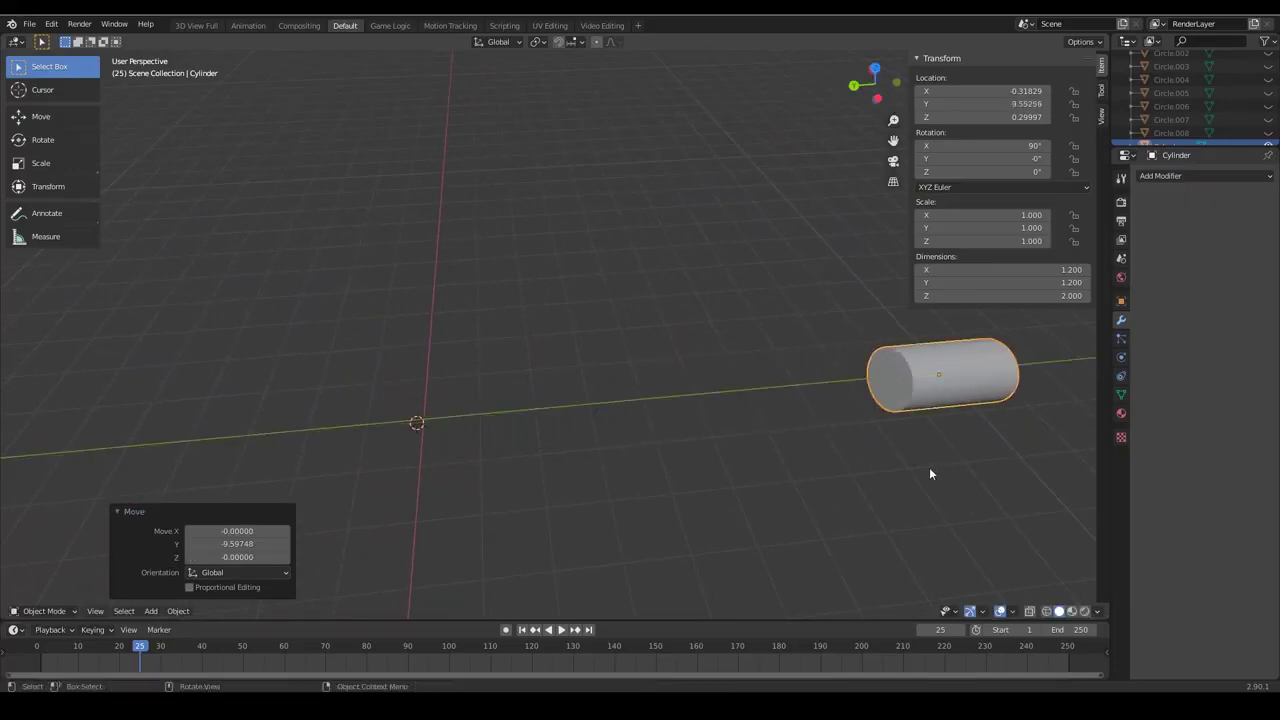
{"action": "middle_click_drag", "start_coordinate": [929, 467], "coordinate": [640, 432]}
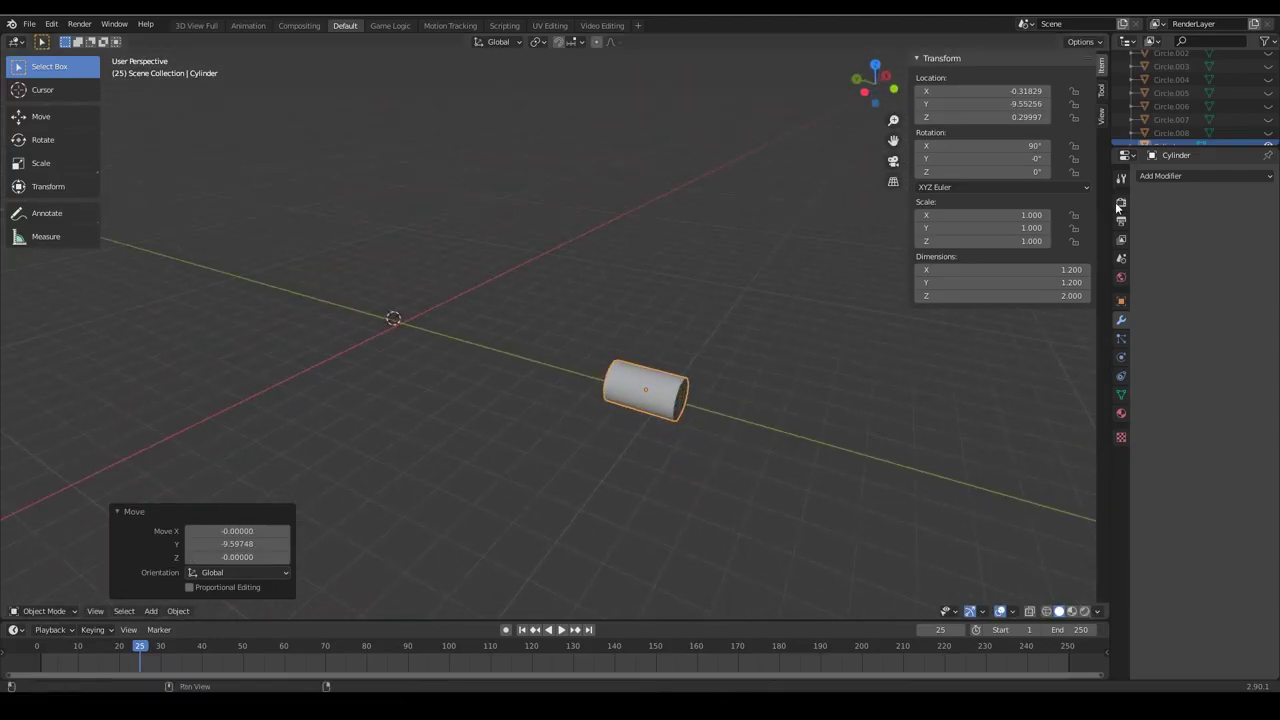
{"action": "scroll", "coordinate": [1240, 110], "scroll_direction": "up", "scroll_amount": 4}
{"action": "scroll", "coordinate": [1262, 124], "scroll_direction": "down", "scroll_amount": 5}
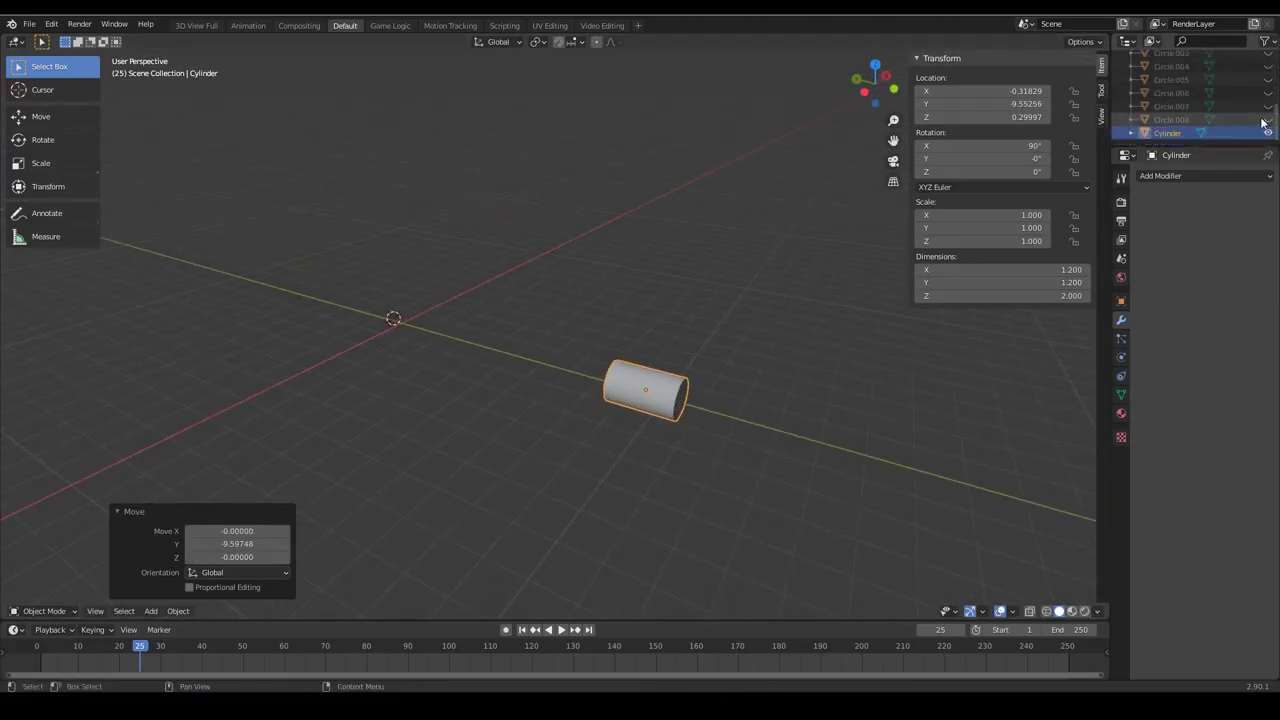
Unhide the Circle.008 base and check it from front and side views
{"action": "left_click", "coordinate": [1268, 119]}
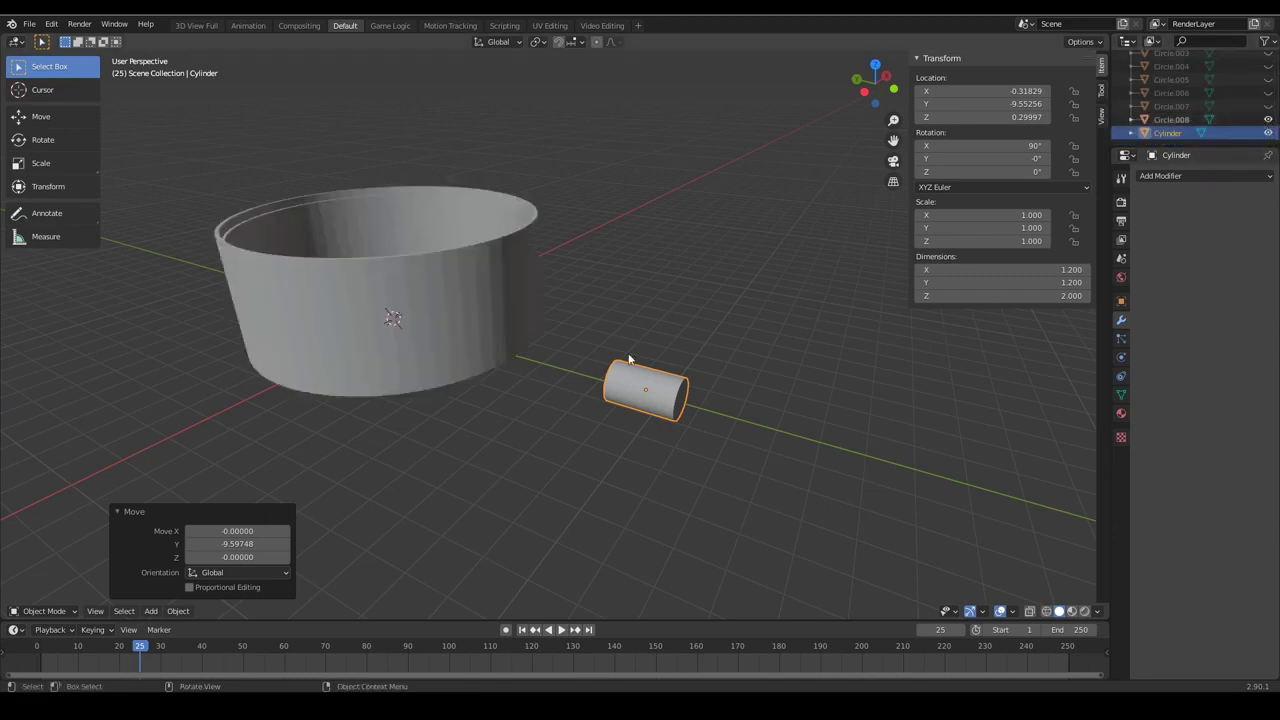
{"action": "middle_click_drag", "start_coordinate": [595, 371], "coordinate": [554, 347]}
{"action": "key", "text": "KP_1"}
{"action": "key", "text": "KP_4"}
{"action": "key", "text": "KP_4"}
{"action": "key", "text": "KP_4"}
{"action": "key", "text": "KP_4"}
{"action": "key", "text": "KP_4"}
{"action": "key", "text": "KP_4"}
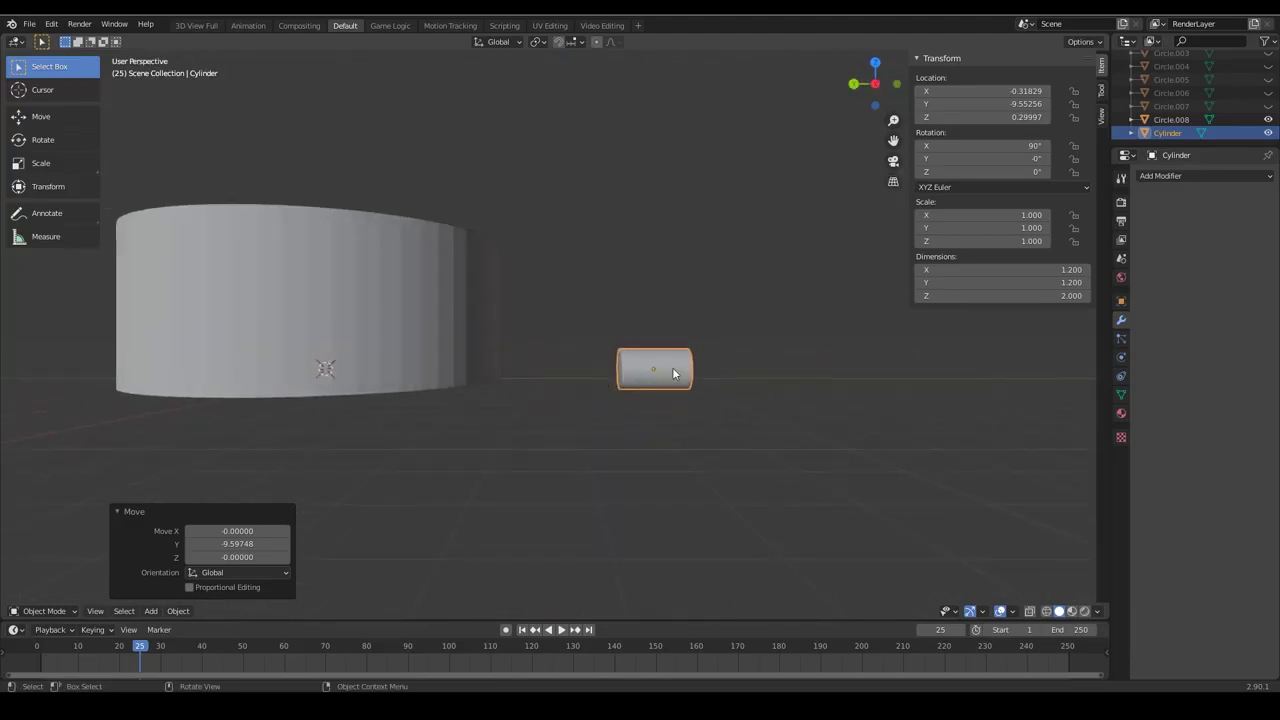
Raise the small cylinder along Z to about 1.6
{"action": "key", "text": "g"}
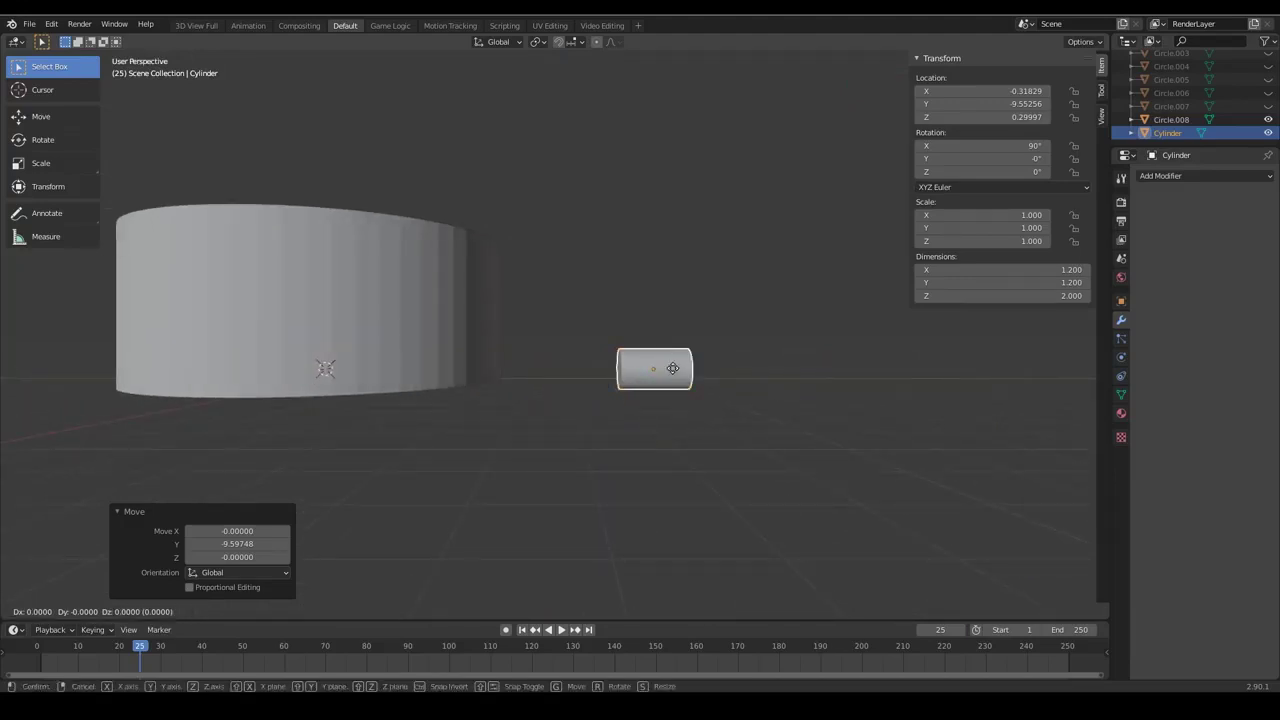
{"action": "key", "text": "z"}
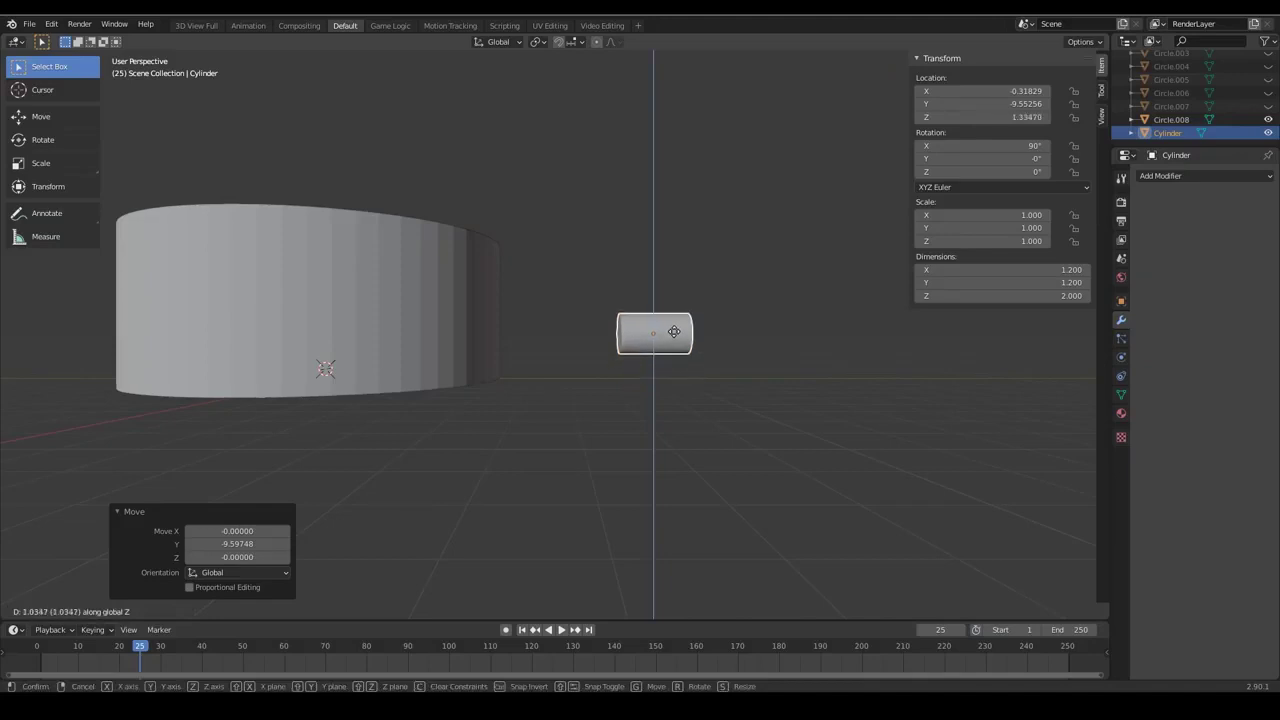
{"action": "left_click", "coordinate": [675, 329]}
{"action": "middle_click_drag", "start_coordinate": [712, 264], "coordinate": [677, 338]}
In top view, move the cylinder along Y to −4.88 so it straddles the base's wall
{"action": "key", "text": "KP_7"}
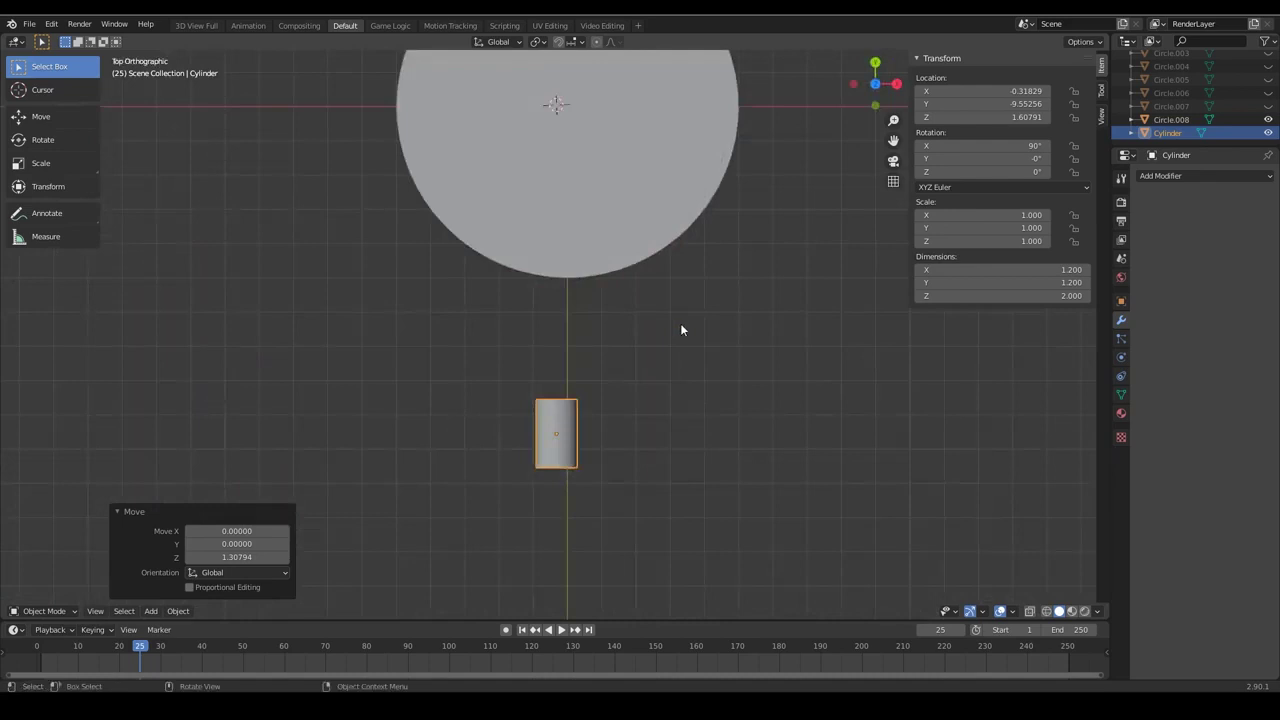
{"action": "key", "text": "g"}
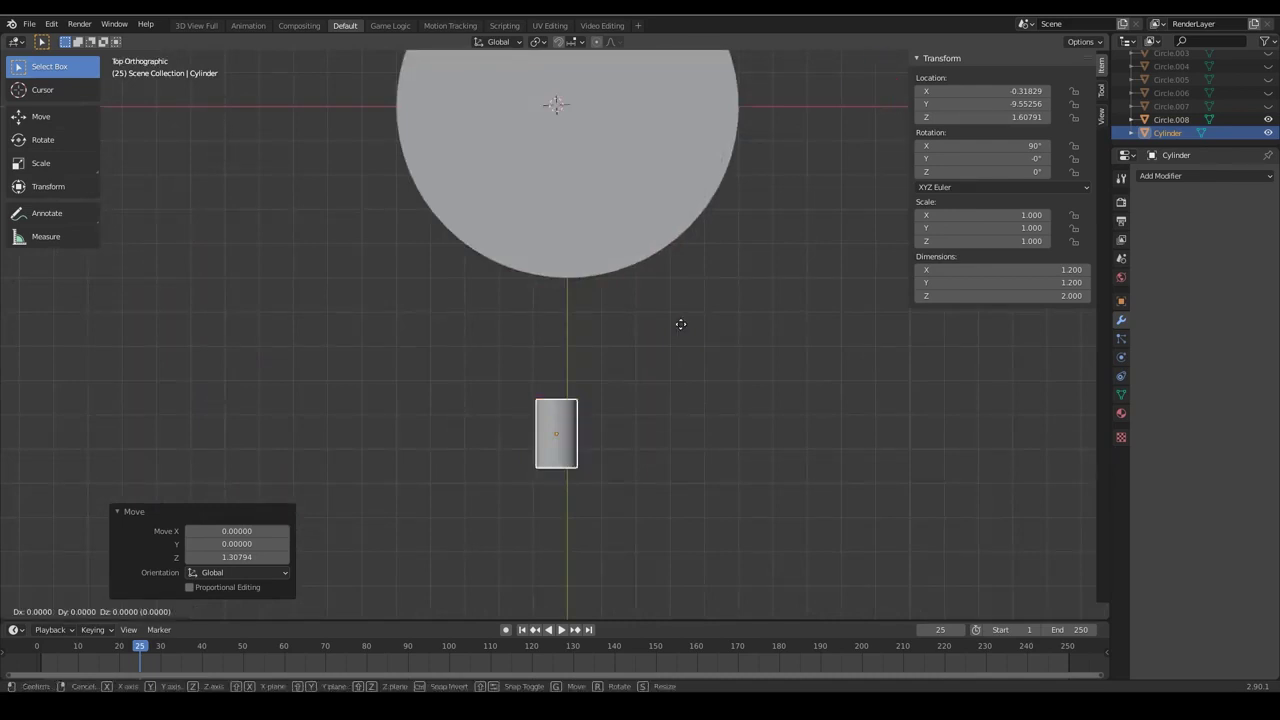
{"action": "key", "text": "y"}
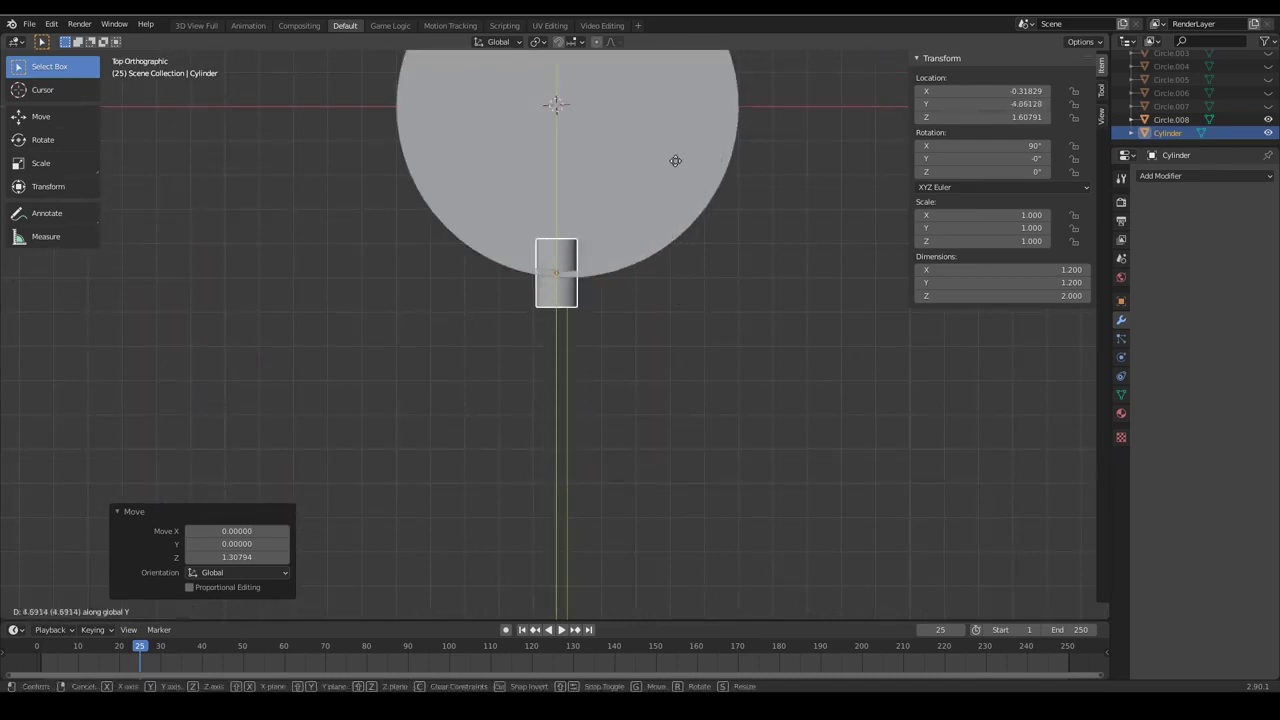
{"action": "left_click", "coordinate": [671, 163]}
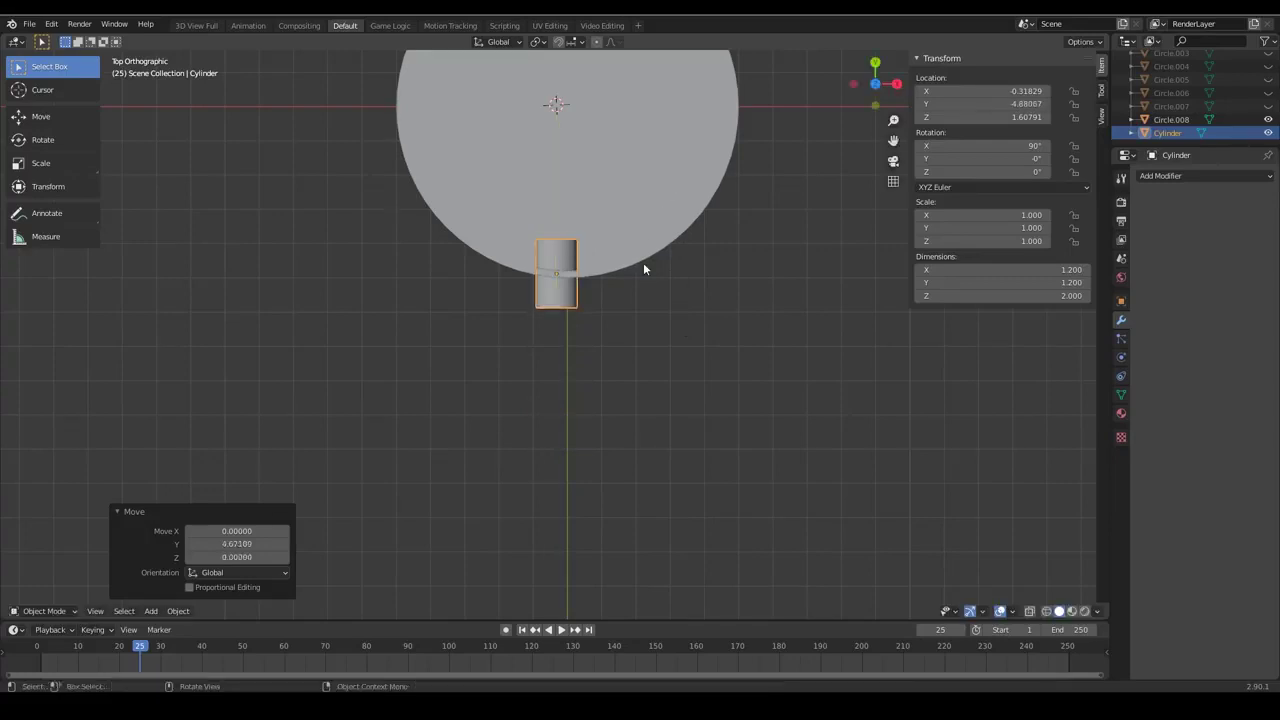
{"action": "middle_click_drag", "start_coordinate": [632, 300], "coordinate": [684, 293], "text": "shift"}
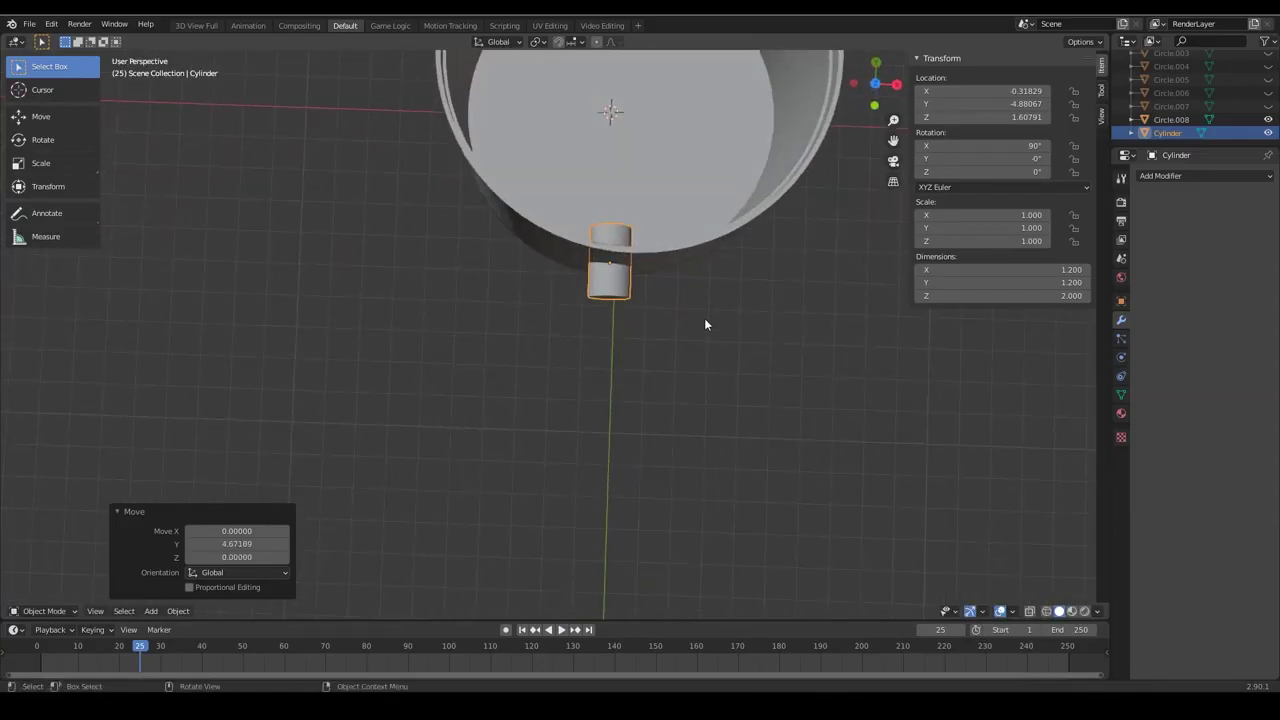
Set the Cylinder's Location X to 0 in the Item panel, centring it on the wall
{"action": "left_click", "coordinate": [1016, 91]}
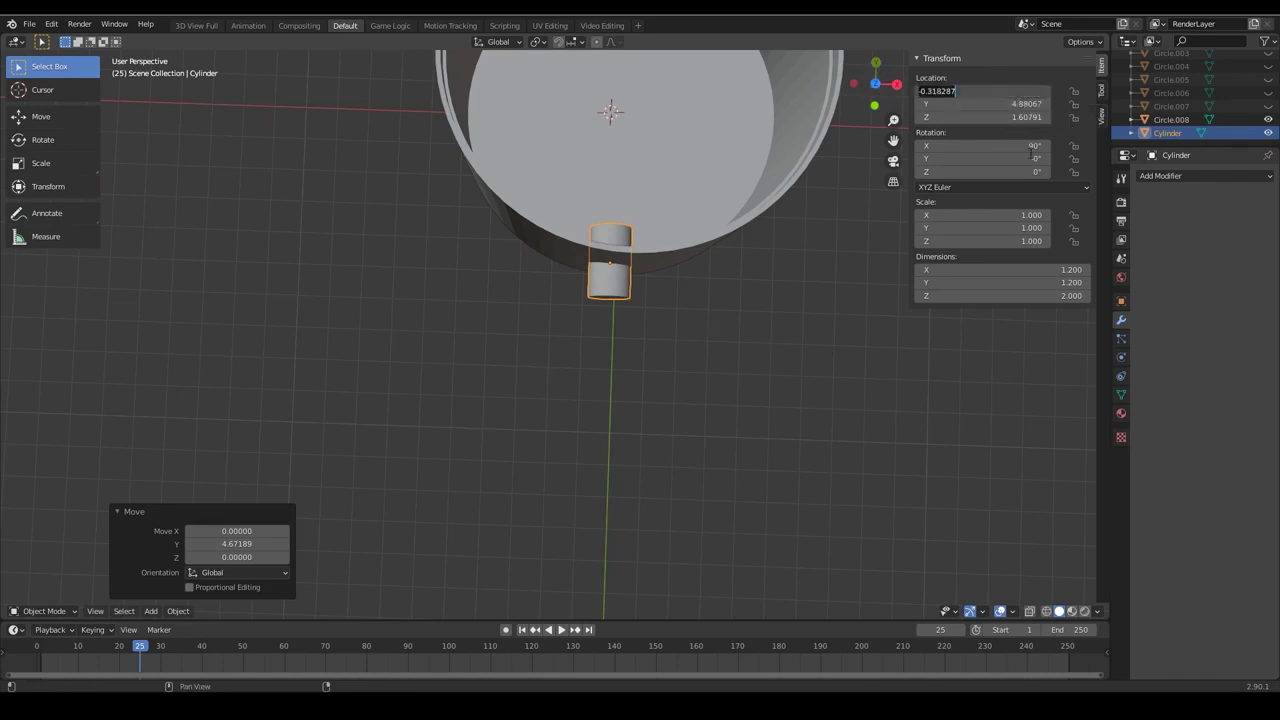
{"action": "type", "text": "0"}
{"action": "key", "text": "Return"}
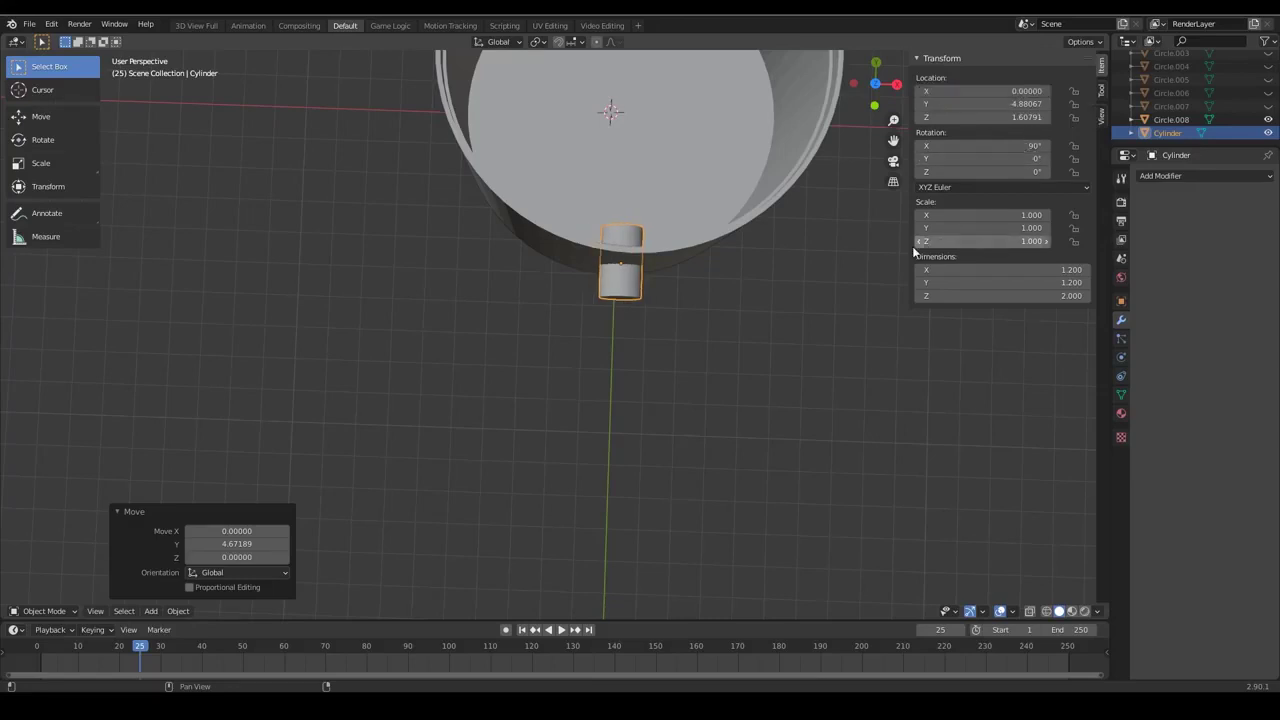
{"action": "key", "text": "KP_7"}
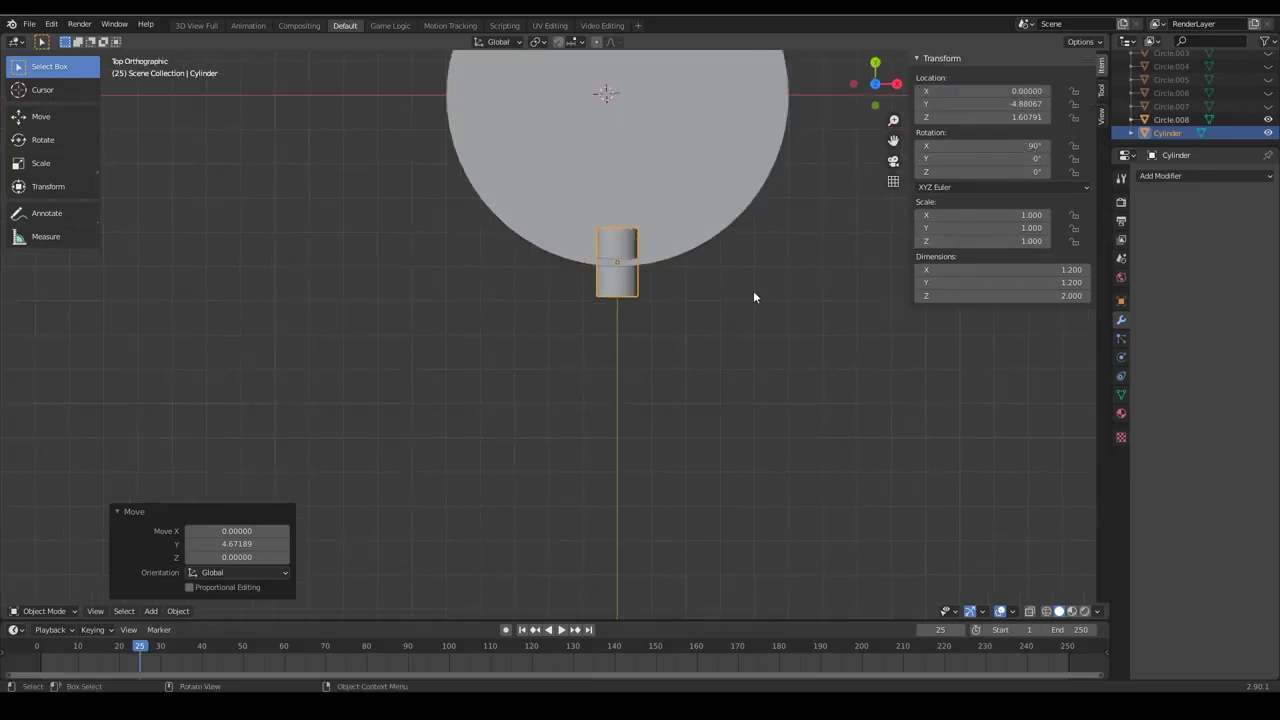
{"action": "middle_click_drag", "start_coordinate": [755, 297], "coordinate": [551, 332]}
Move the cutter cylinder down along Z toward the bottom of the tube wall
{"action": "key", "text": "g"}
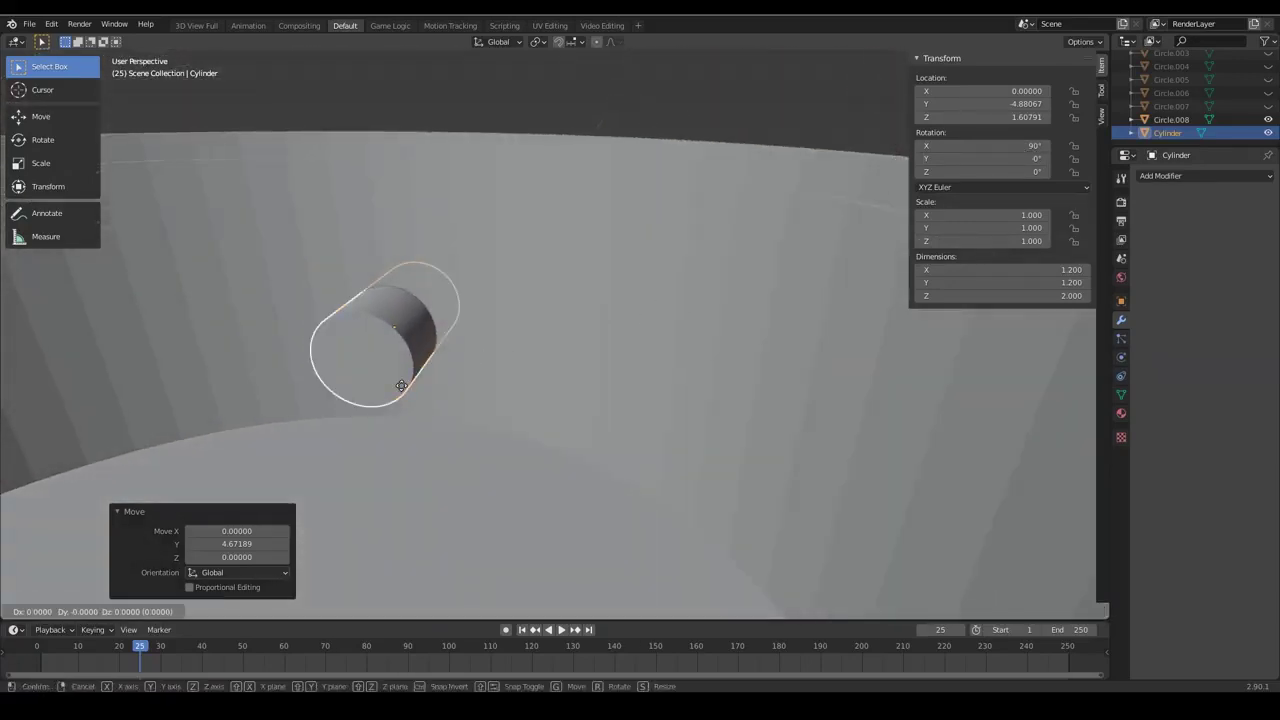
{"action": "key", "text": "z"}
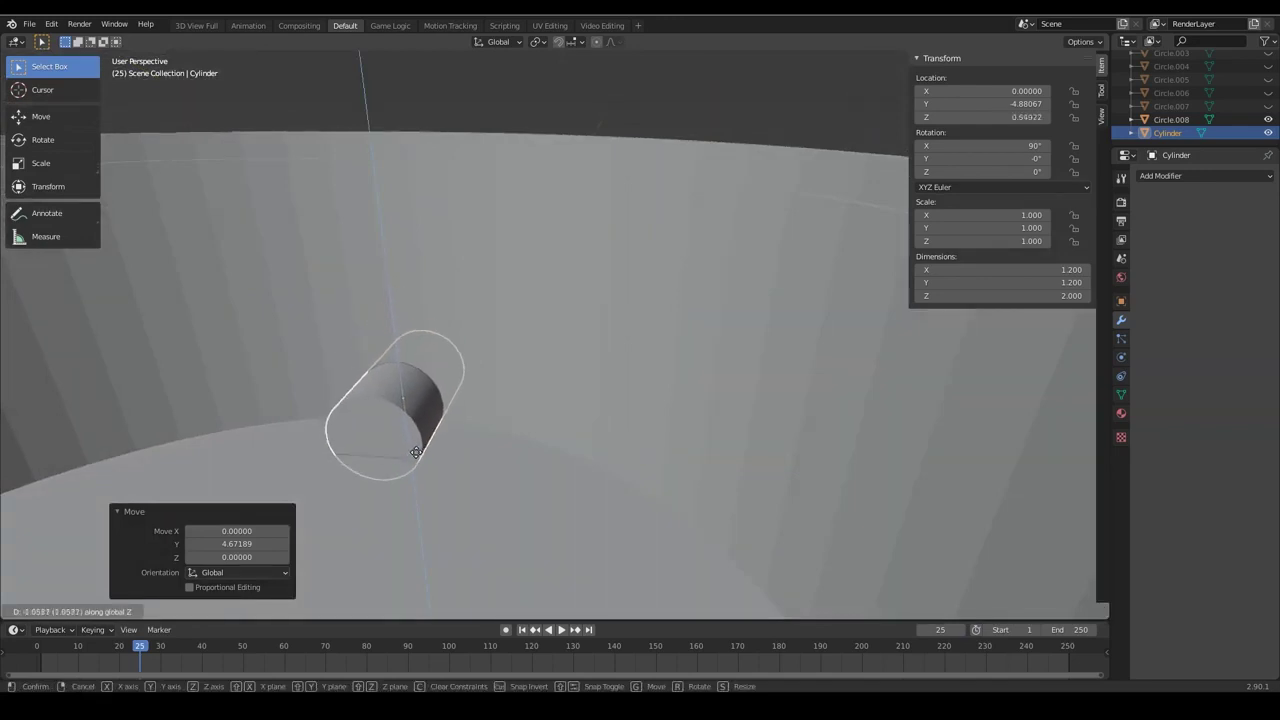
{"action": "left_click", "coordinate": [400, 426]}
{"action": "middle_click_drag", "start_coordinate": [400, 426], "coordinate": [368, 435]}
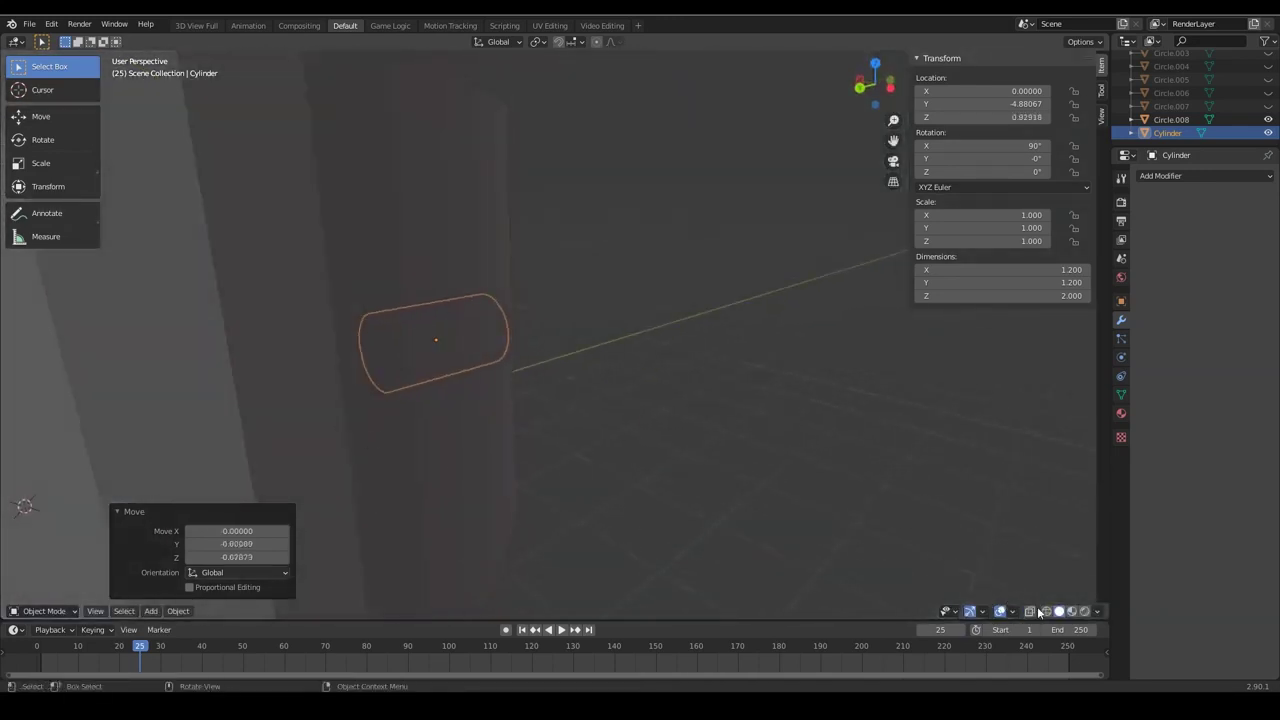
{"action": "middle_click_drag", "start_coordinate": [1032, 612], "coordinate": [934, 586]}
{"action": "middle_click_drag", "start_coordinate": [587, 421], "coordinate": [528, 392]}
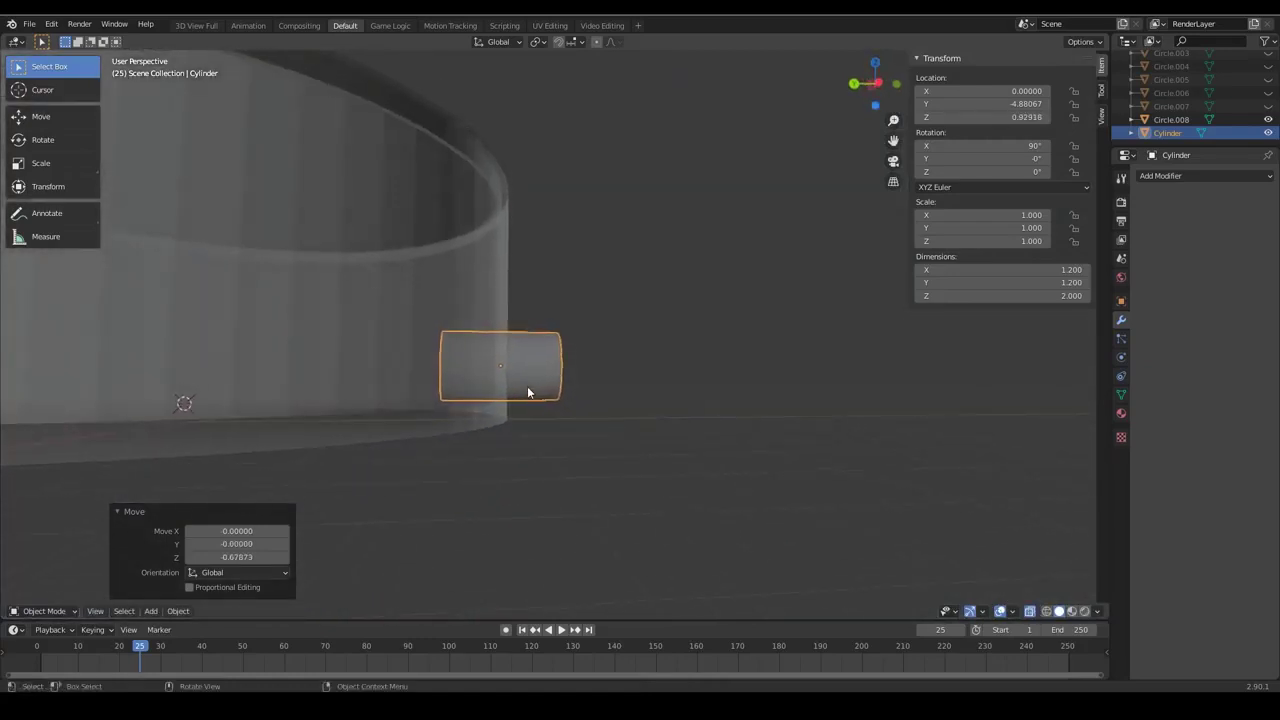
Nudge the cylinder back up to Z 1.04643 and make the tube opaque again
{"action": "key", "text": "g"}
{"action": "key", "text": "z"}
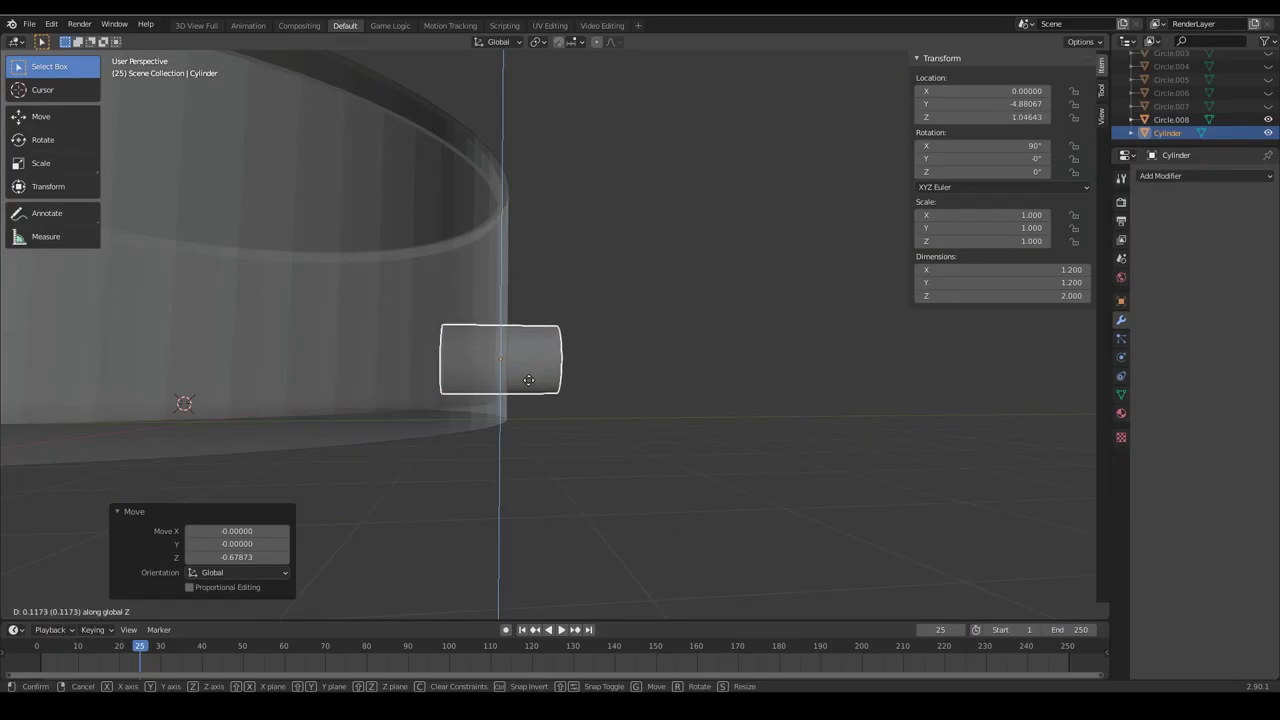
{"action": "left_click", "coordinate": [528, 379]}
{"action": "middle_click_drag", "start_coordinate": [602, 425], "coordinate": [700, 457]}
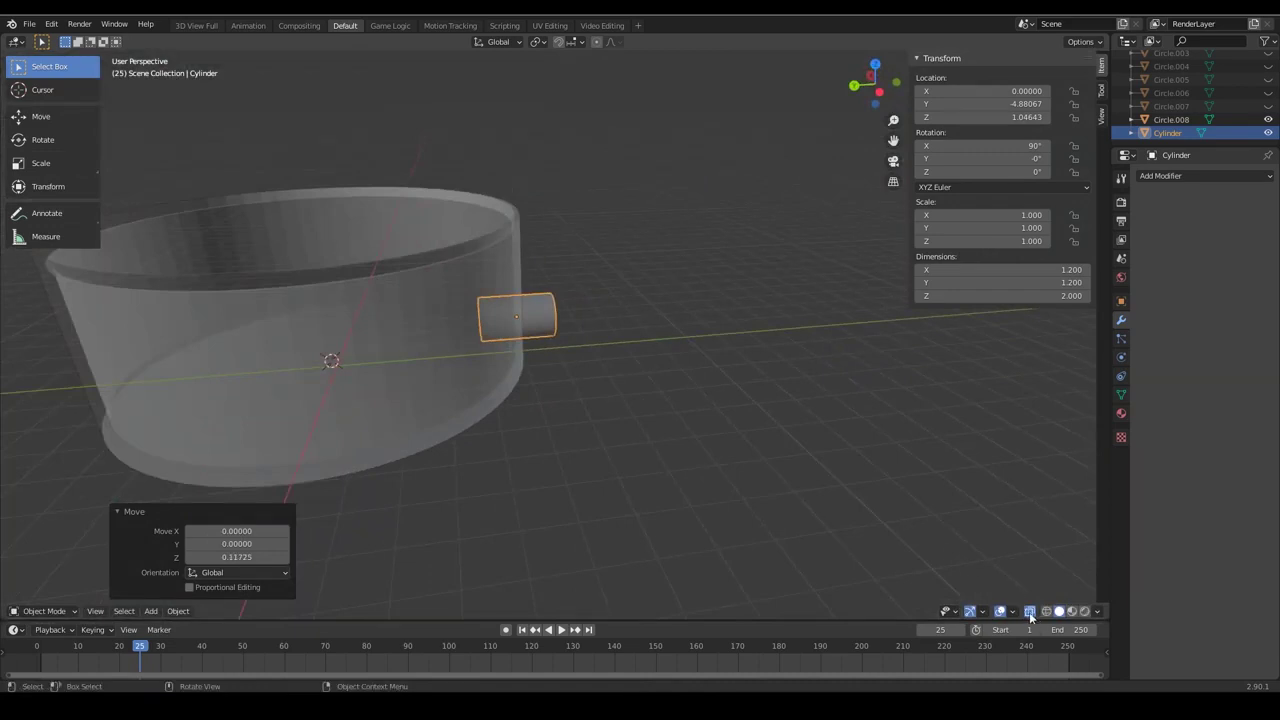
{"action": "left_click", "coordinate": [1030, 612]}
{"action": "middle_click_drag", "start_coordinate": [612, 428], "coordinate": [399, 388]}
Add a Boolean Difference modifier to Circle.008 using Cylinder as the cutter object
{"action": "left_click", "coordinate": [396, 382]}
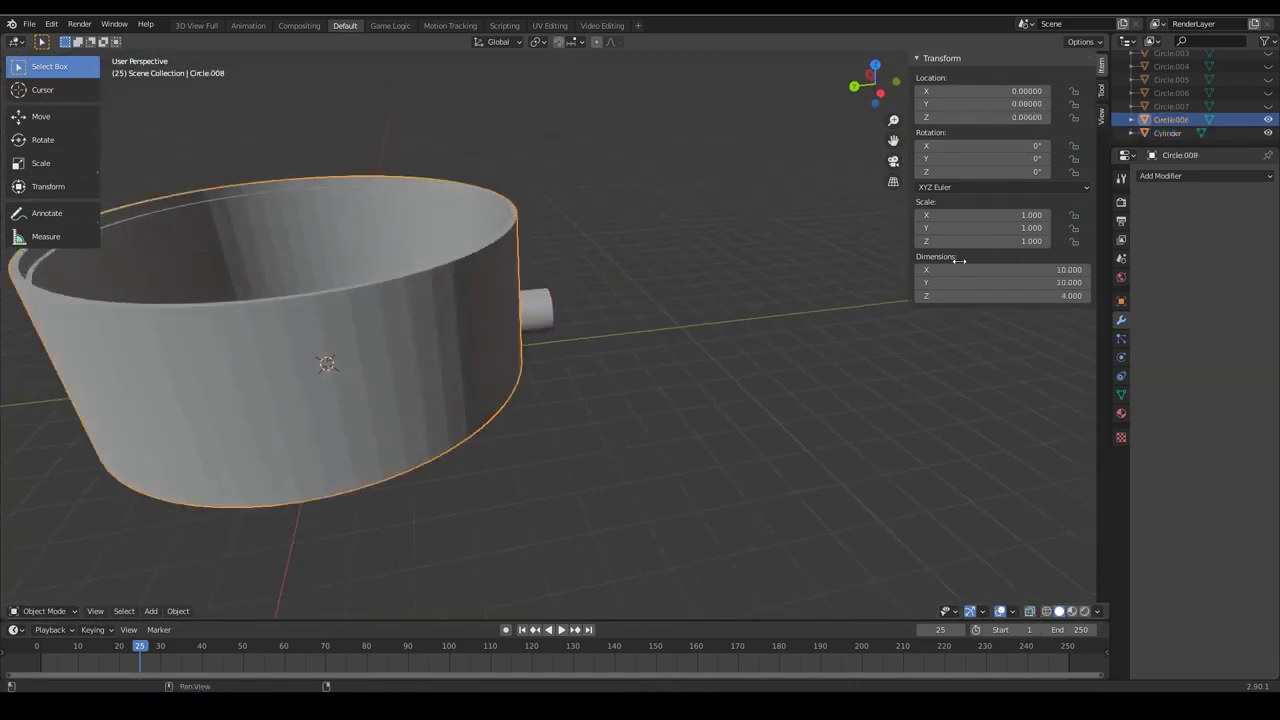
{"action": "left_click", "coordinate": [543, 315]}
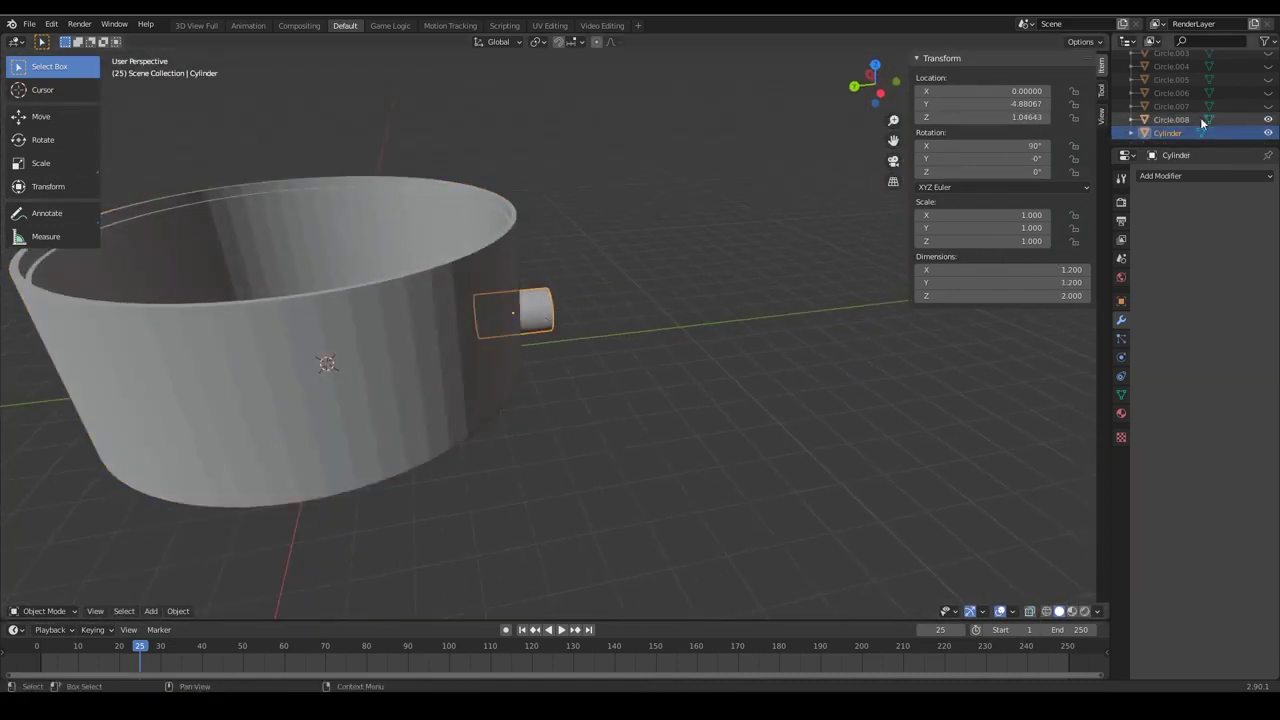
{"action": "left_click", "coordinate": [421, 381]}
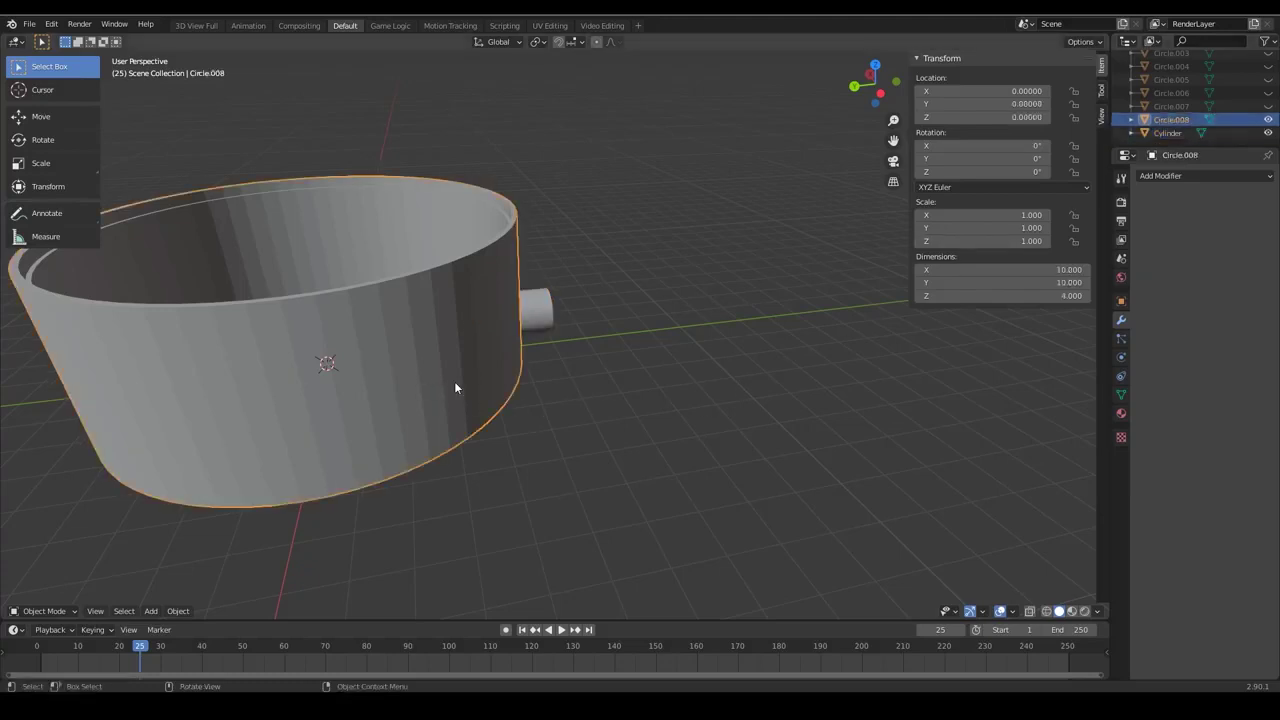
{"action": "left_click", "coordinate": [1165, 176]}
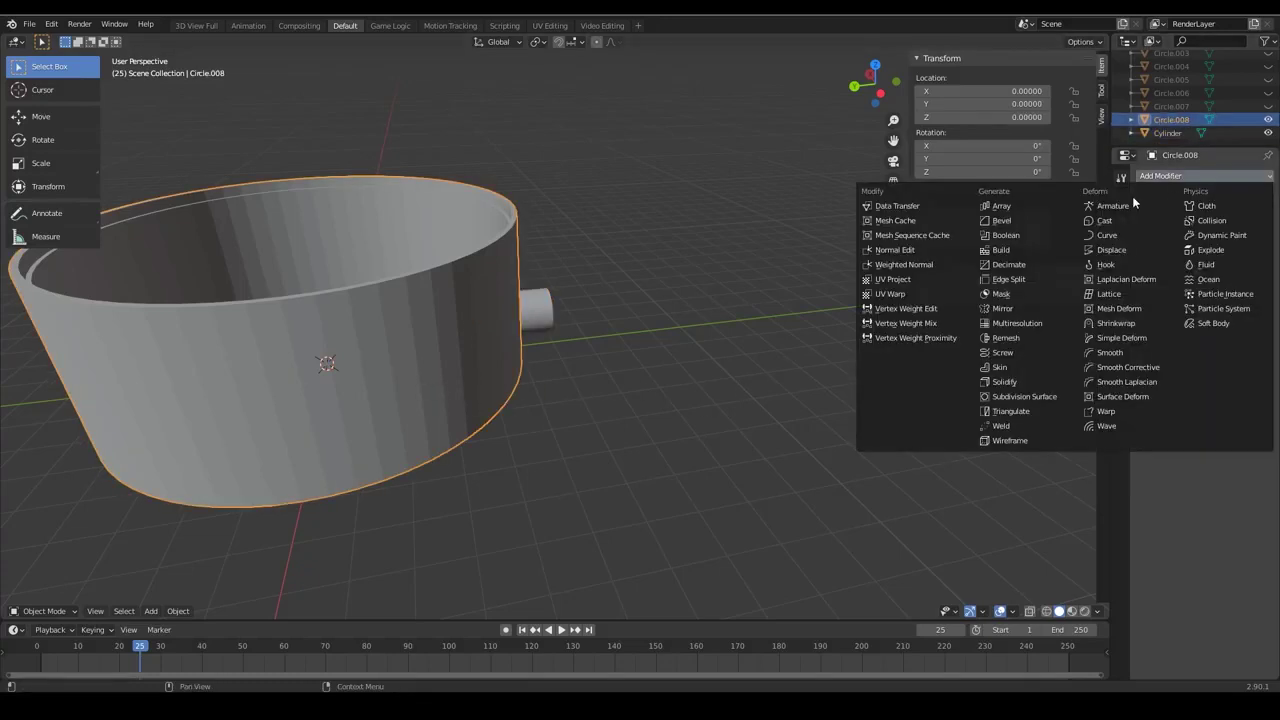
{"action": "left_click", "coordinate": [1005, 235]}
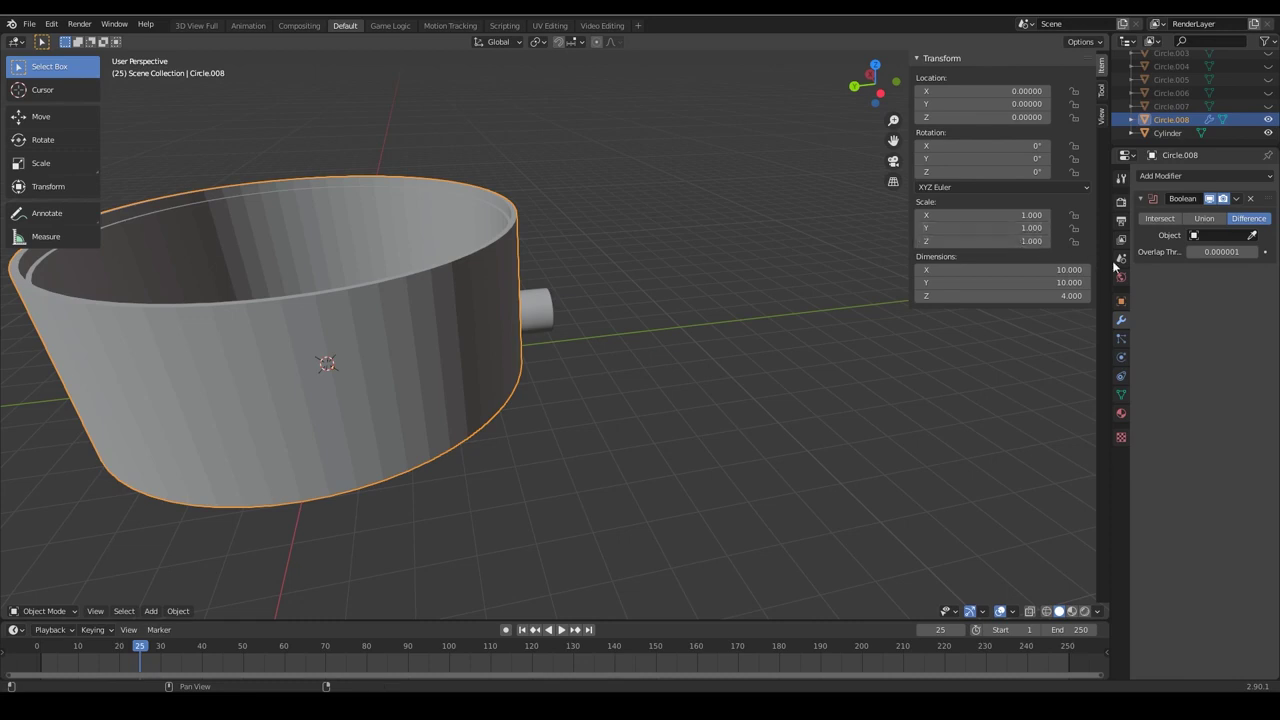
{"action": "left_click", "coordinate": [1205, 235]}
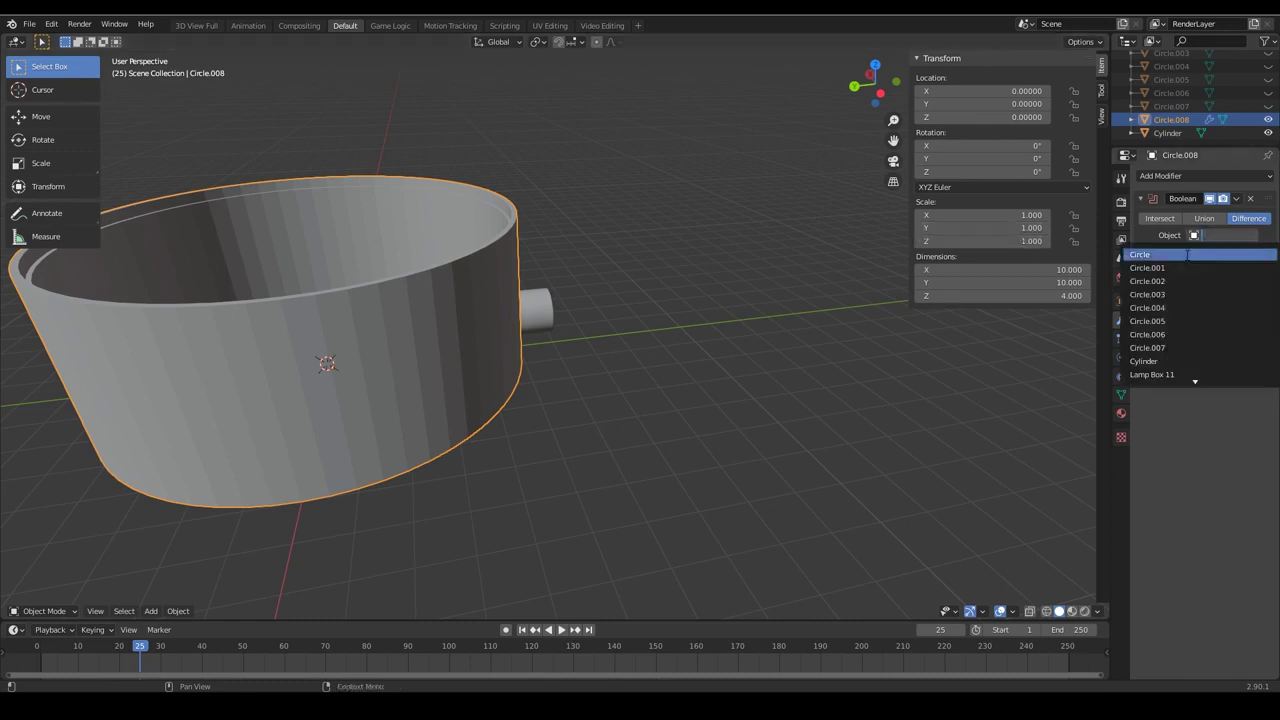
{"action": "left_click", "coordinate": [1173, 357]}
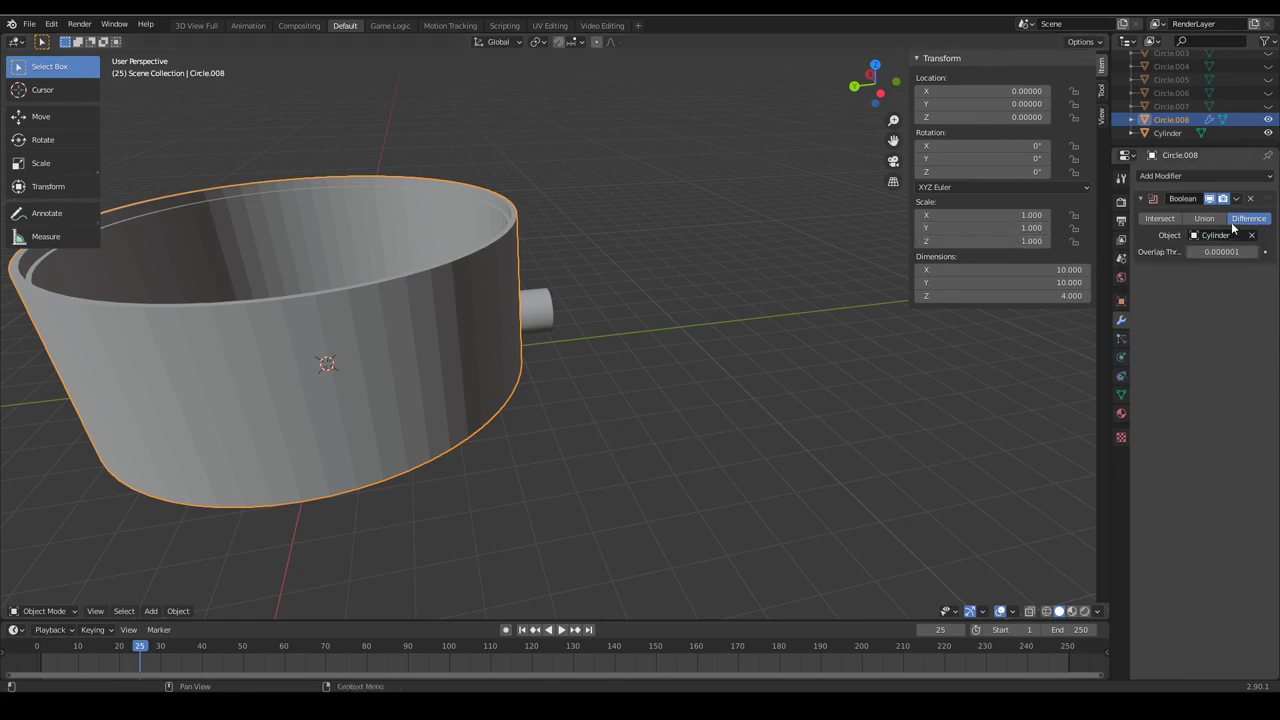
Turn on X-Ray to check the cylinder crossing the tube wall
{"action": "middle_click_drag", "start_coordinate": [834, 357], "coordinate": [926, 549]}
{"action": "left_click", "coordinate": [1031, 612]}
{"action": "scroll", "coordinate": [599, 390], "scroll_direction": "up", "scroll_amount": 6}
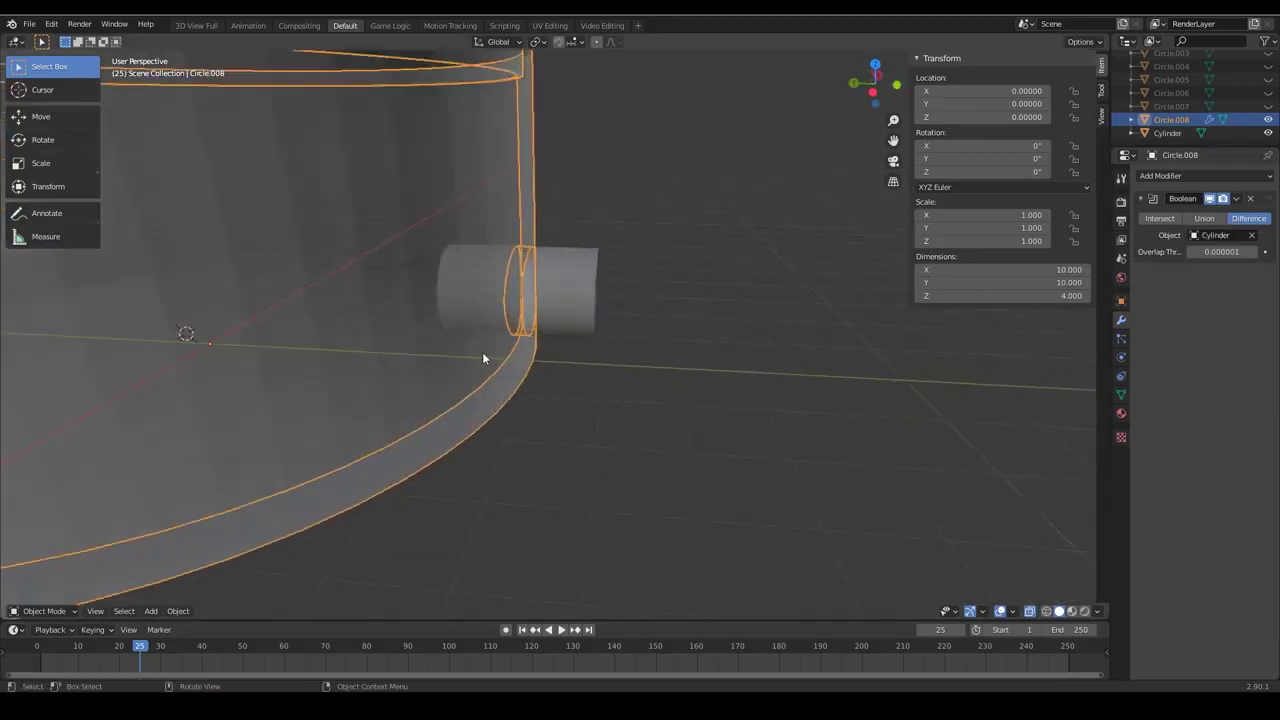
{"action": "mouse_move", "coordinate": [488, 349]}
{"action": "middle_mouse_down"}
{"action": "mouse_move", "coordinate": [534, 347]}
{"action": "mouse_move", "coordinate": [486, 363]}
{"action": "middle_mouse_up"}
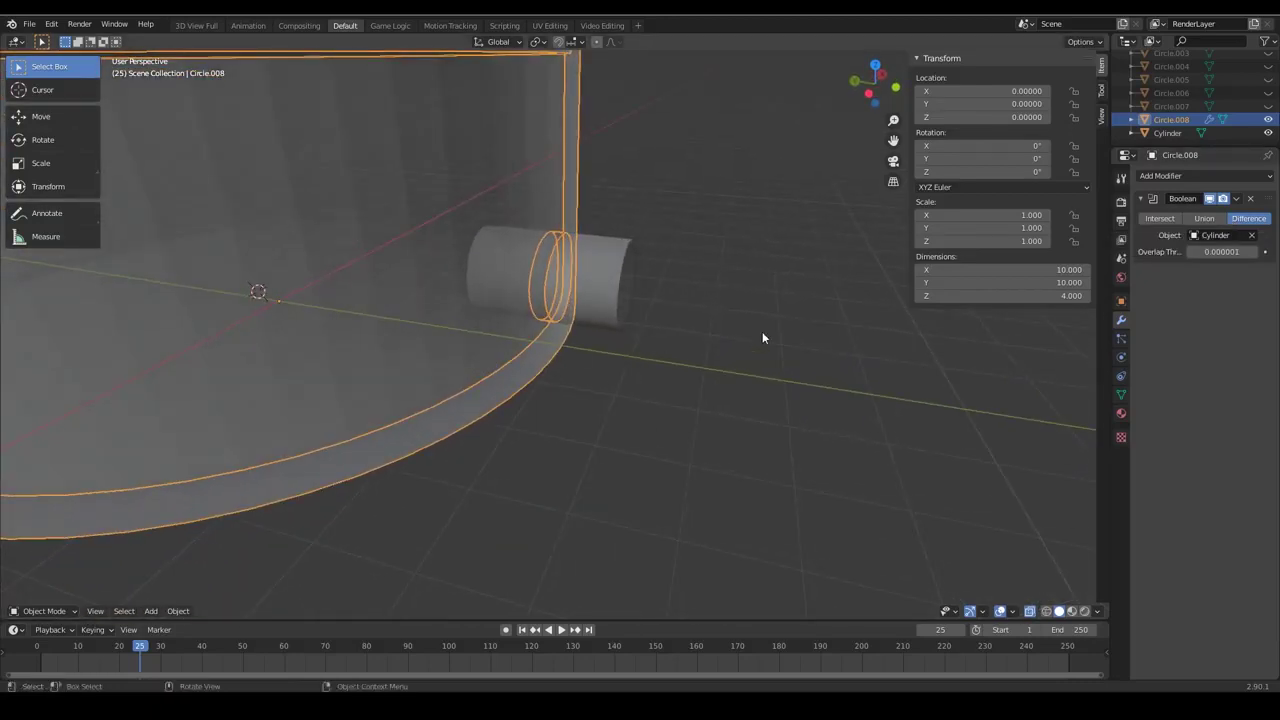
Apply the Boolean on Circle.008, move the Cylinder out to Y −8.44283, and turn X-Ray off
{"action": "left_click", "coordinate": [1236, 198]}
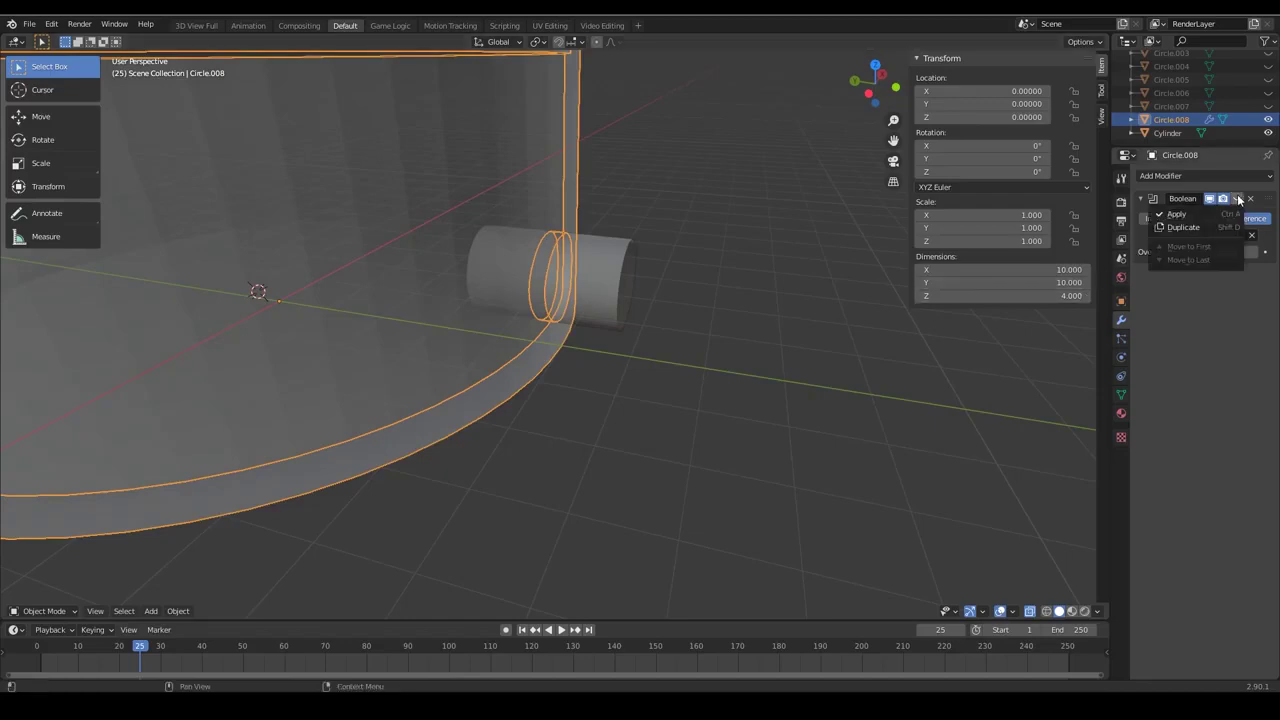
{"action": "left_click", "coordinate": [1192, 216]}
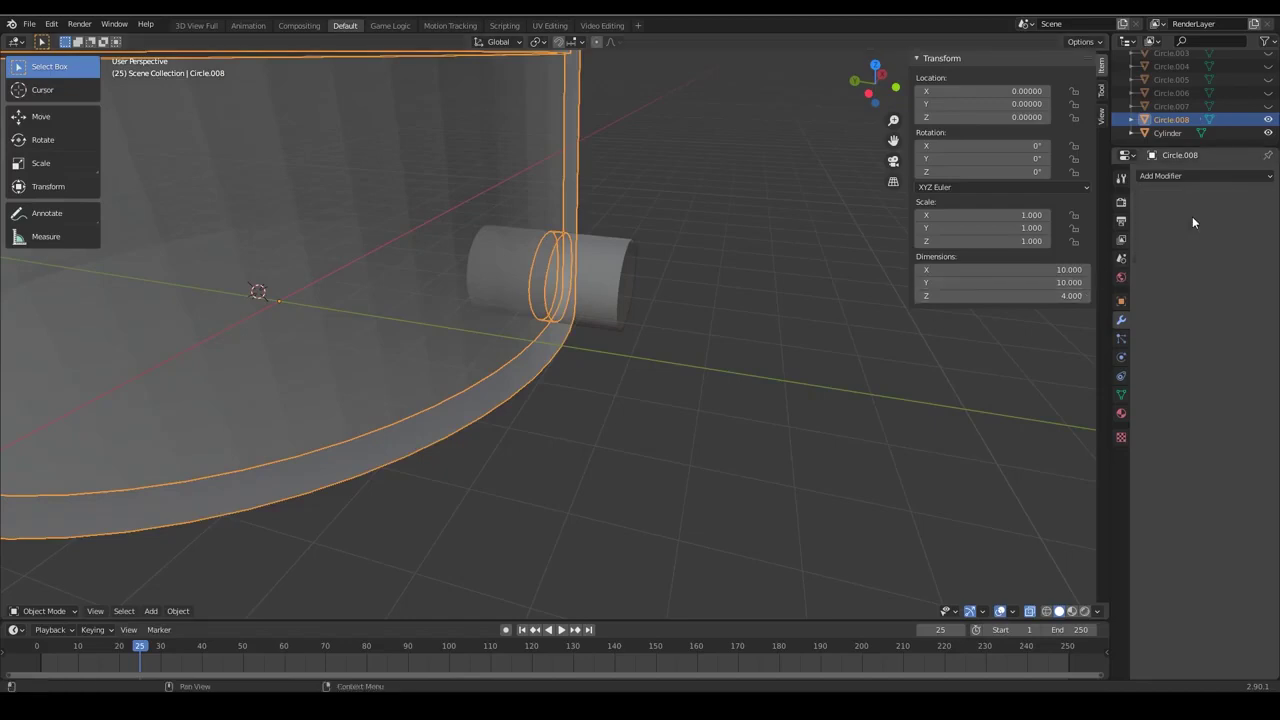
{"action": "left_click", "coordinate": [605, 286]}
{"action": "key", "text": "g"}
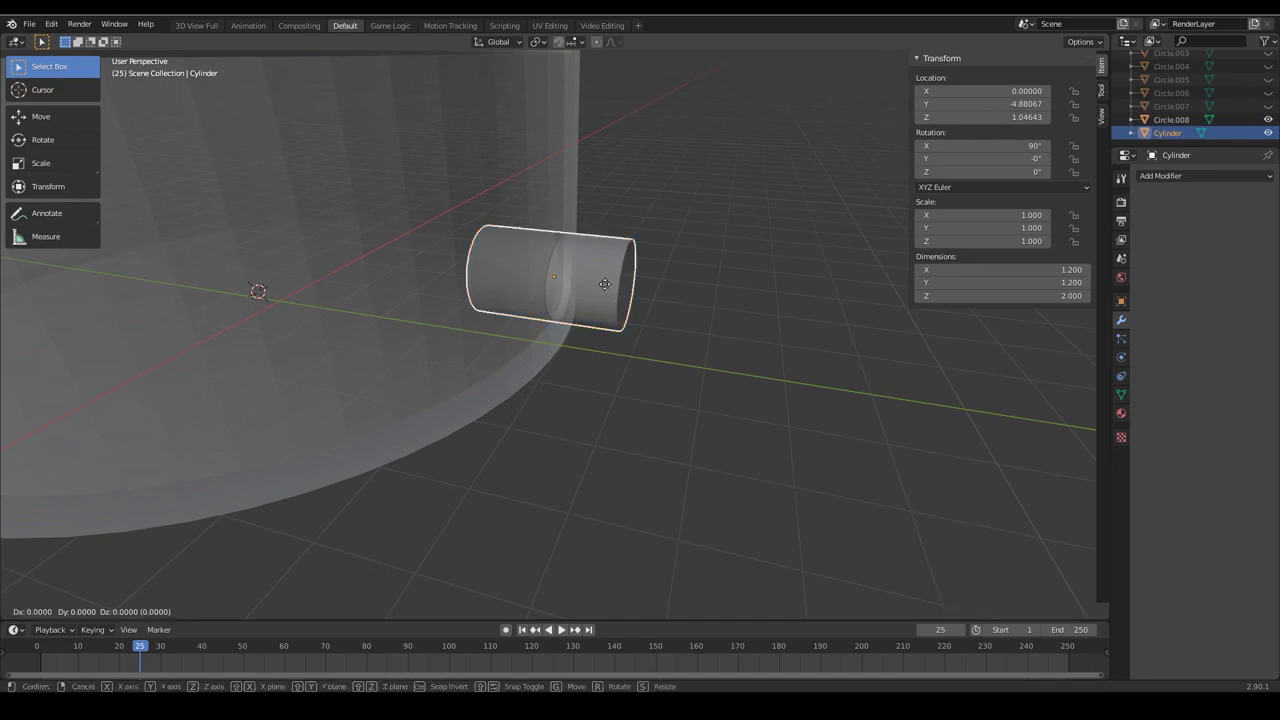
{"action": "key", "text": "y"}
{"action": "left_click", "coordinate": [737, 355]}
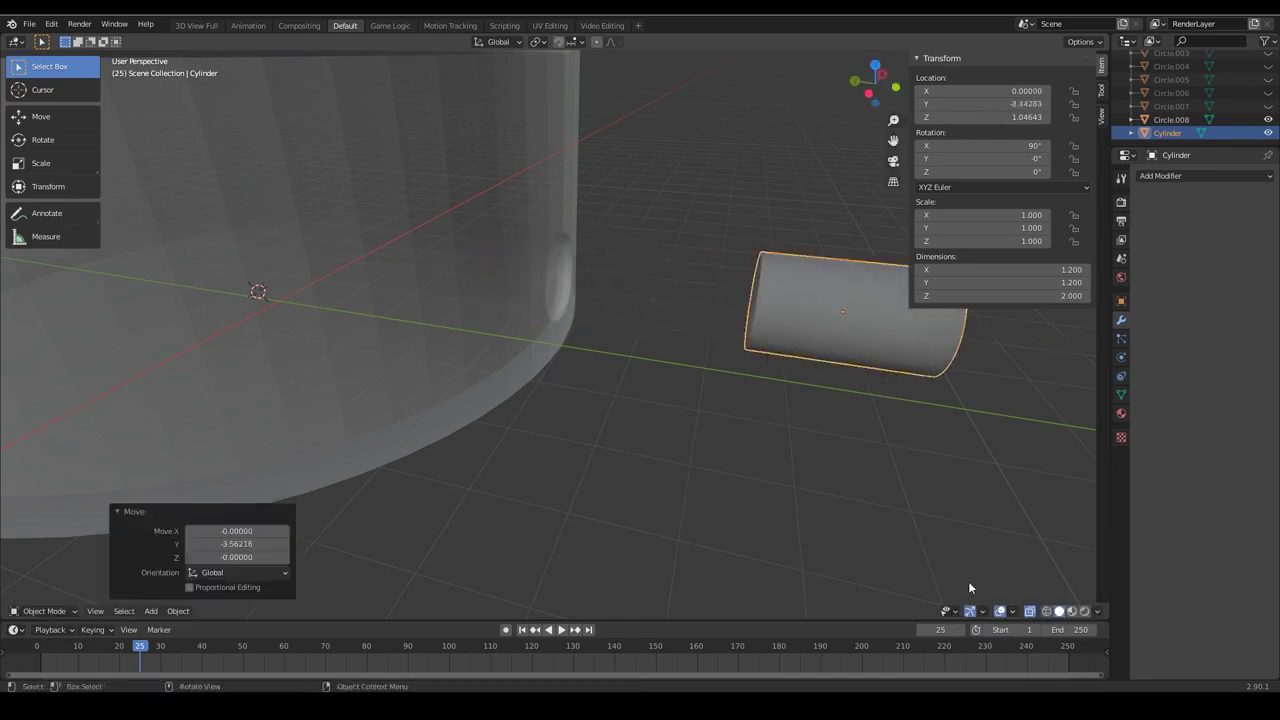
{"action": "left_click", "coordinate": [1027, 614]}
{"action": "middle_click_drag", "start_coordinate": [899, 453], "coordinate": [731, 466]}
Delete the small cutter Cylinder, then select Circle.008 and inspect its round side-wall hole
{"action": "scroll", "coordinate": [581, 399], "scroll_direction": "down", "scroll_amount": 3}
{"action": "scroll", "coordinate": [731, 462], "scroll_direction": "down", "scroll_amount": 5}
{"action": "scroll", "coordinate": [669, 441], "scroll_direction": "up", "scroll_amount": 1}
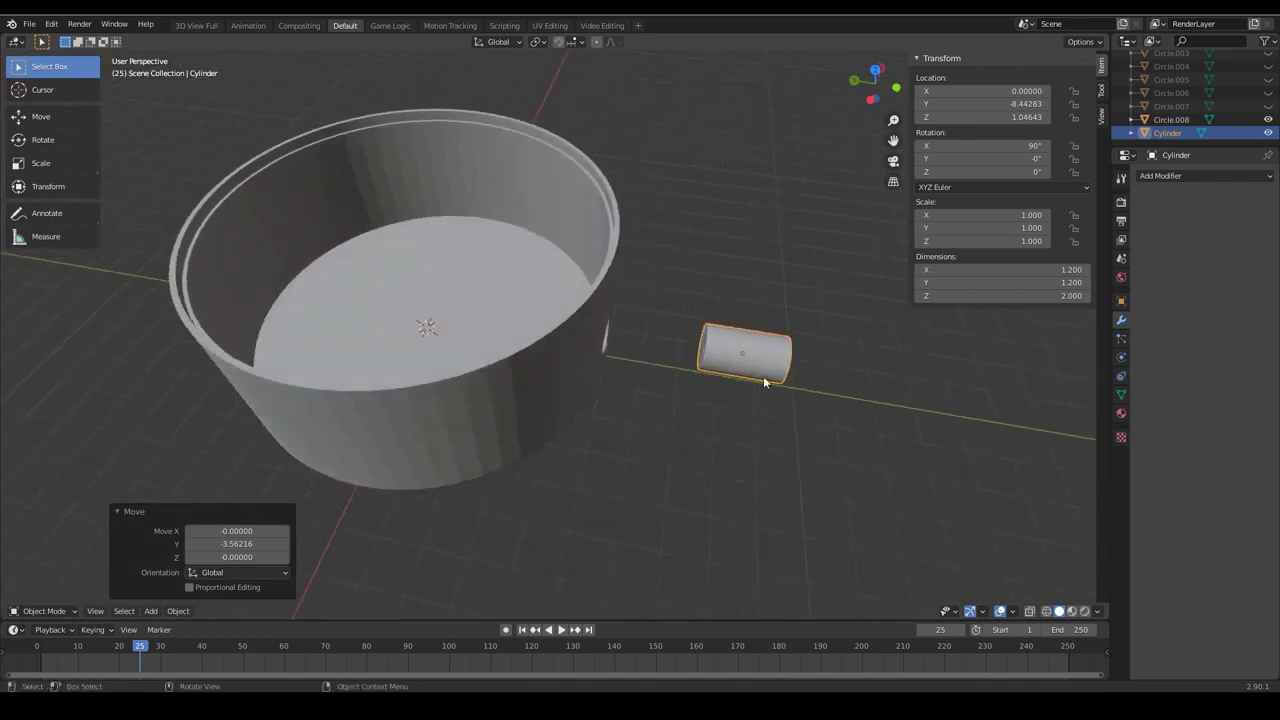
{"action": "left_click", "coordinate": [774, 360]}
{"action": "key", "text": "x"}
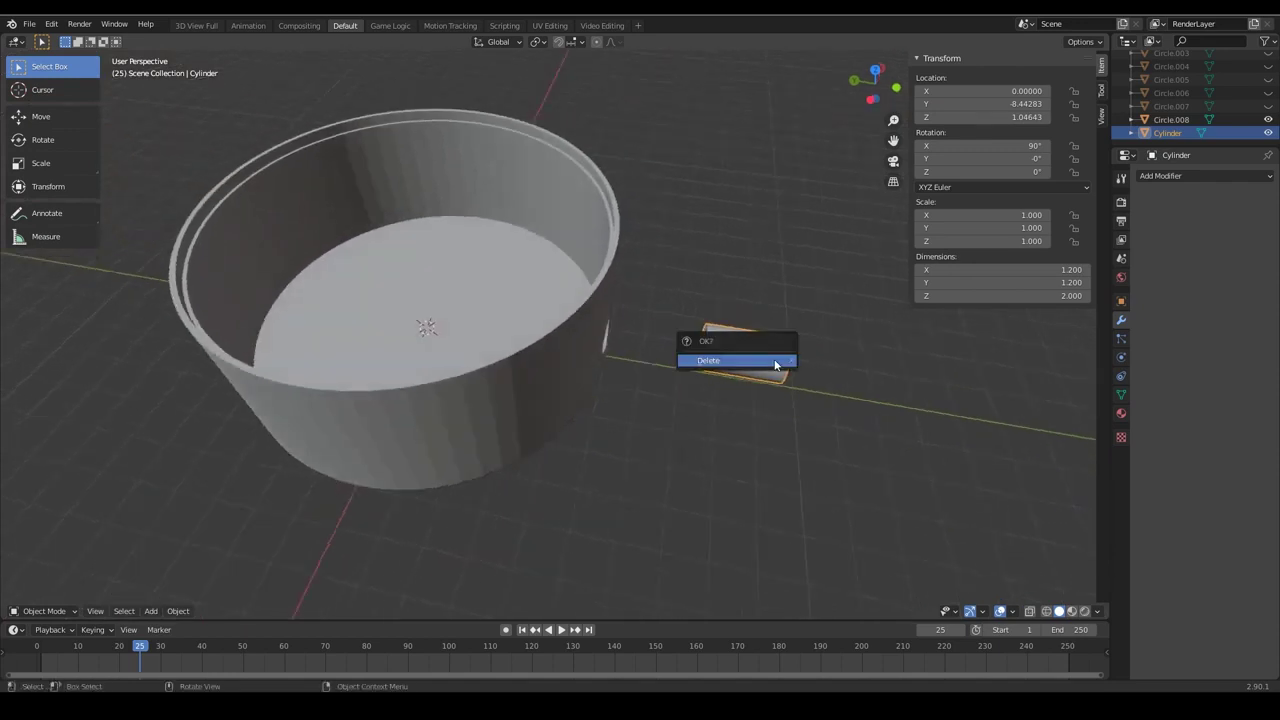
{"action": "left_click", "coordinate": [774, 361]}
{"action": "left_click", "coordinate": [596, 375]}
{"action": "middle_click_drag", "start_coordinate": [597, 381], "coordinate": [677, 353]}
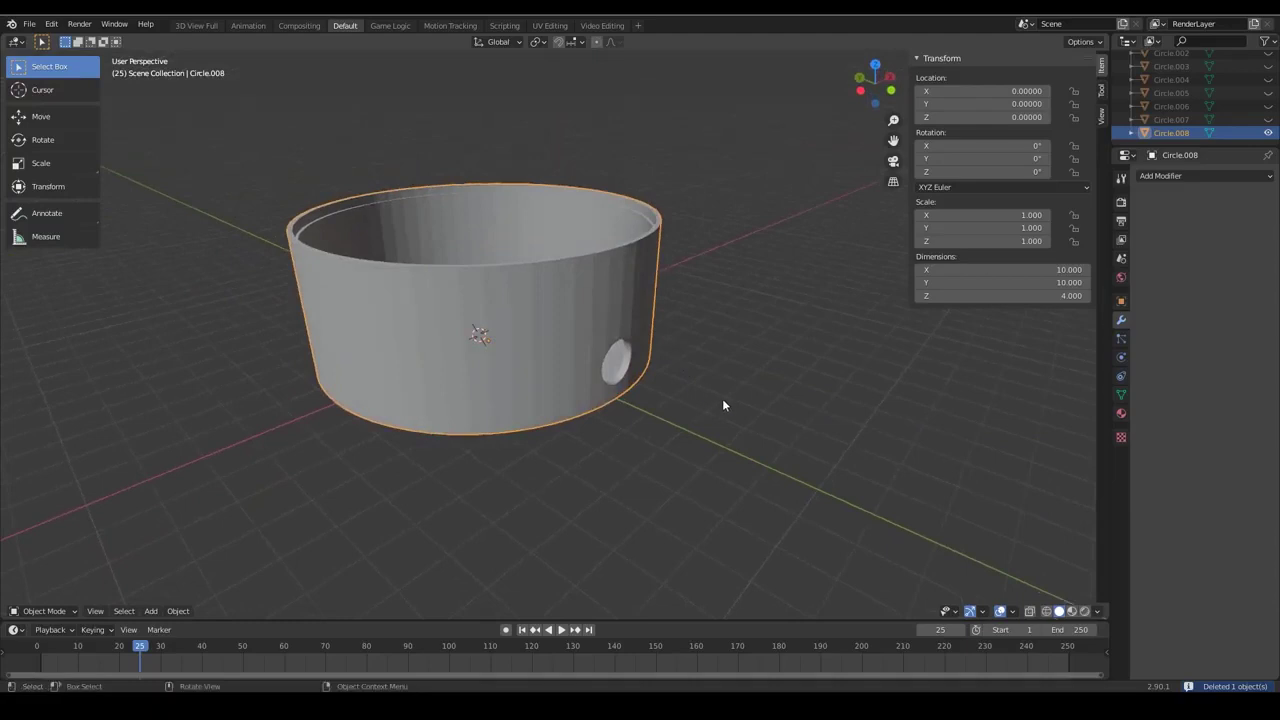